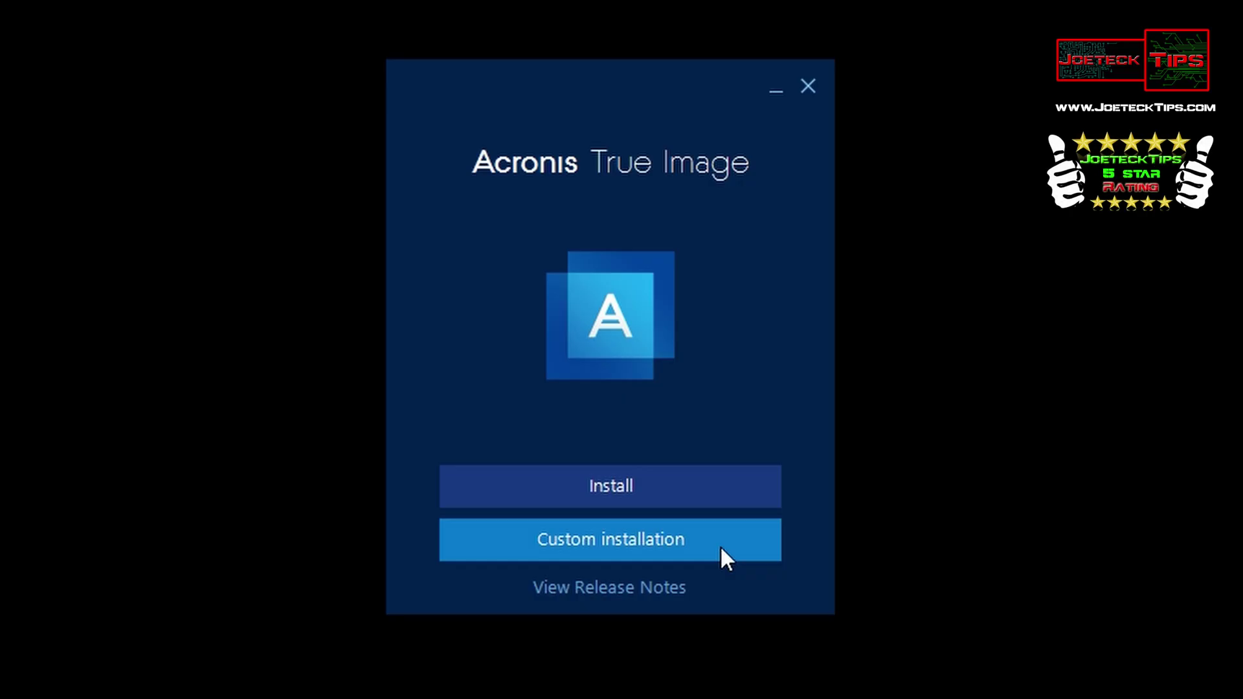
- Choose Custom installation to see the list of components to install
{"action": "left_click", "coordinate": [721, 549]}
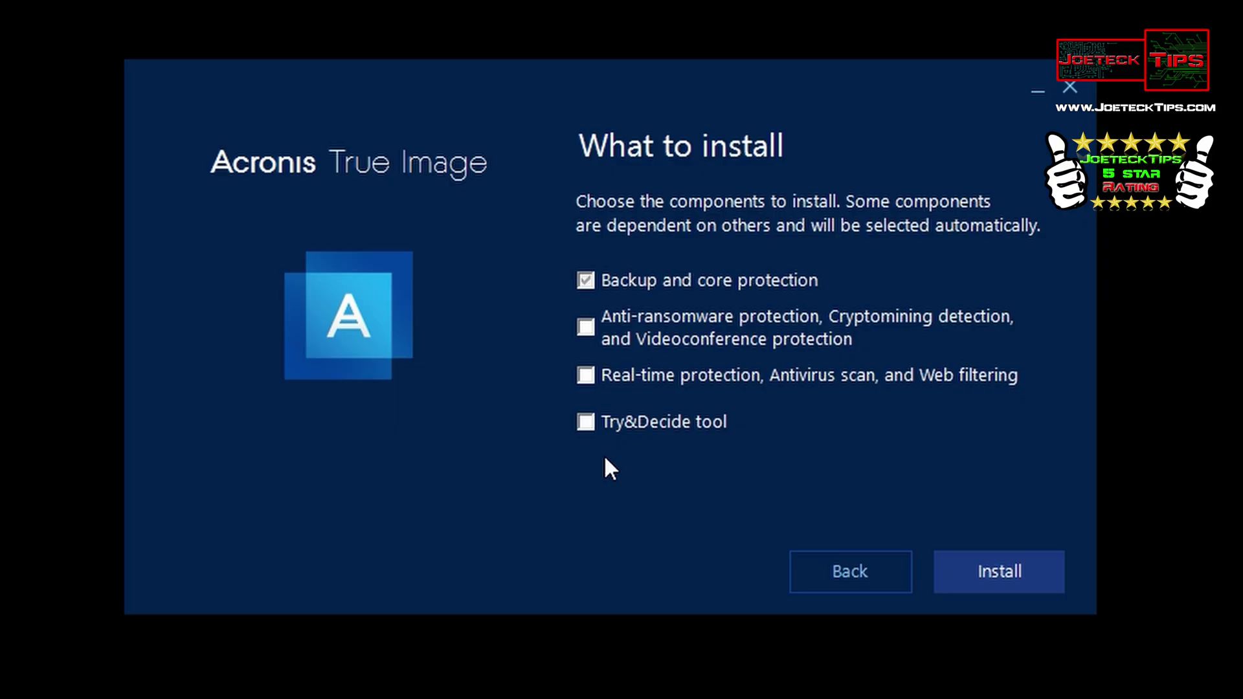
- Install Acronis True Image with only Backup and core protection selected
{"action": "left_click", "coordinate": [995, 582]}
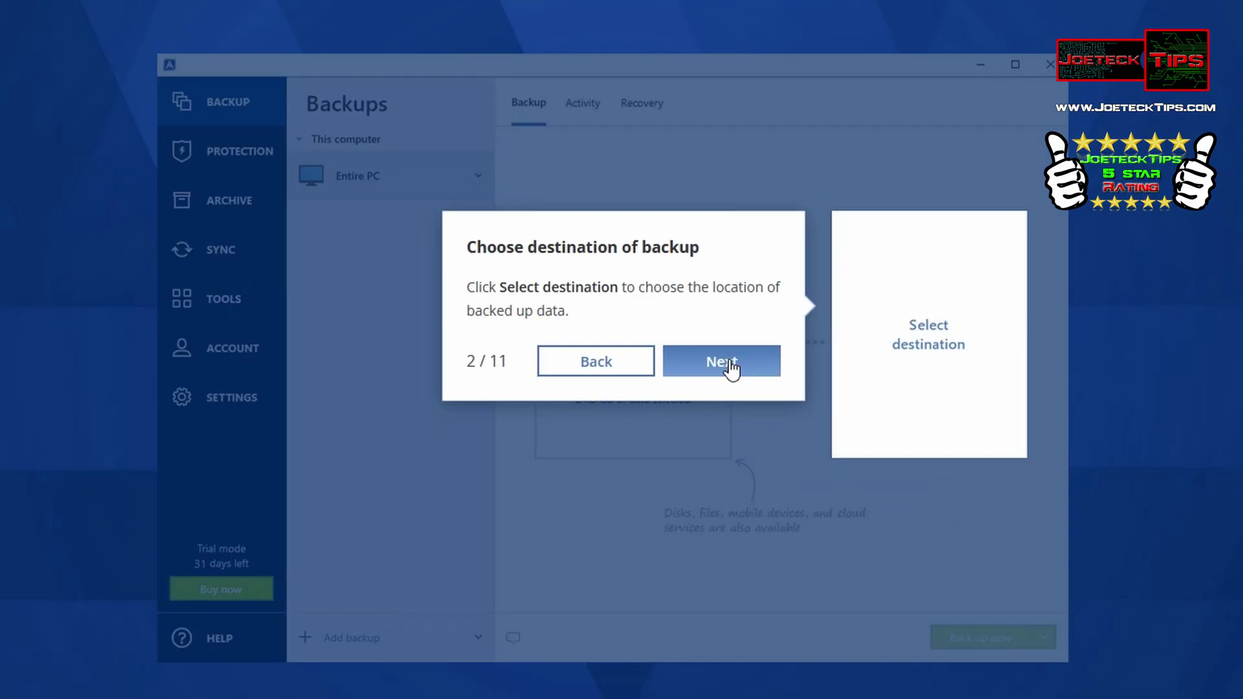
- Choose Acronis Cloud as the tour's backup destination, skip the trial step, and back up the Entire PC
{"action": "left_click", "coordinate": [731, 369]}
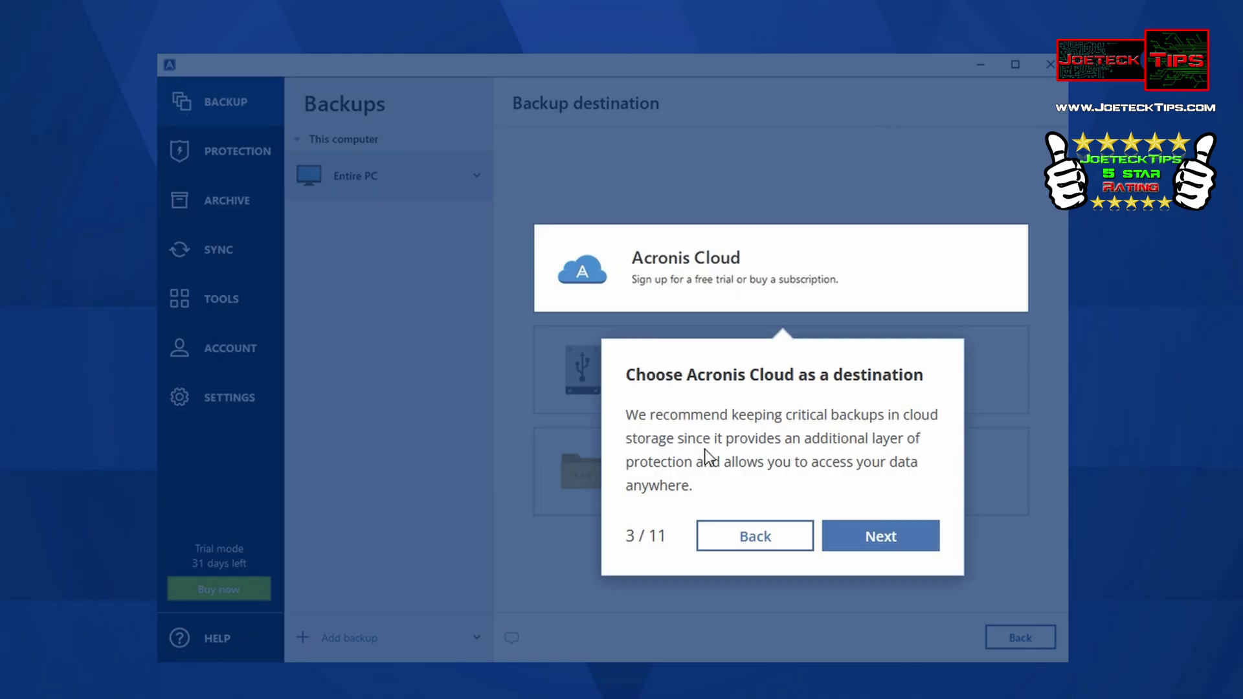
{"action": "left_click", "coordinate": [882, 541]}
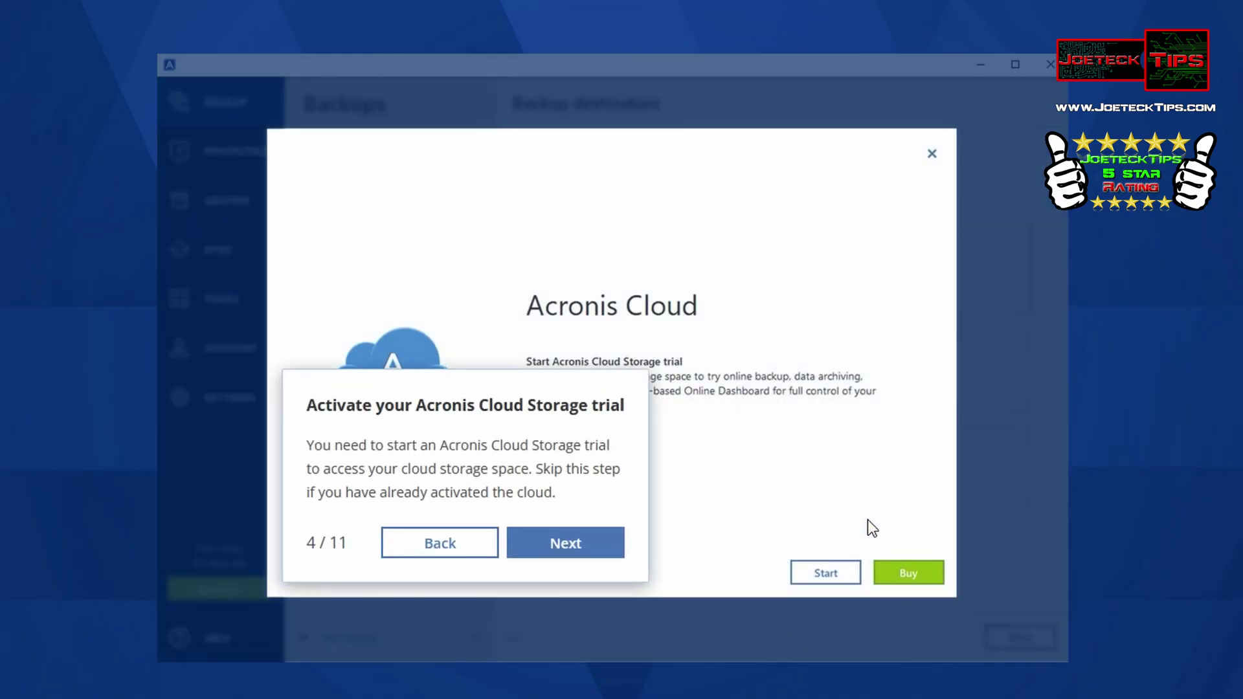
{"action": "left_click", "coordinate": [594, 550]}
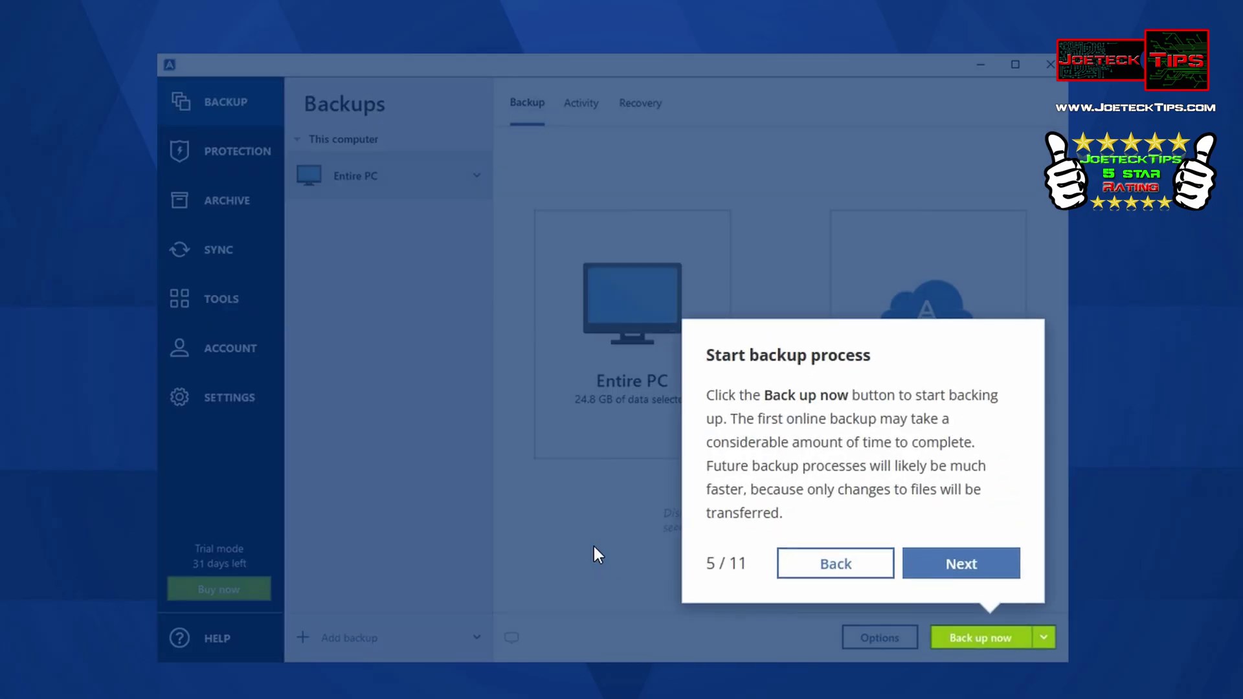
{"action": "left_click", "coordinate": [963, 572]}
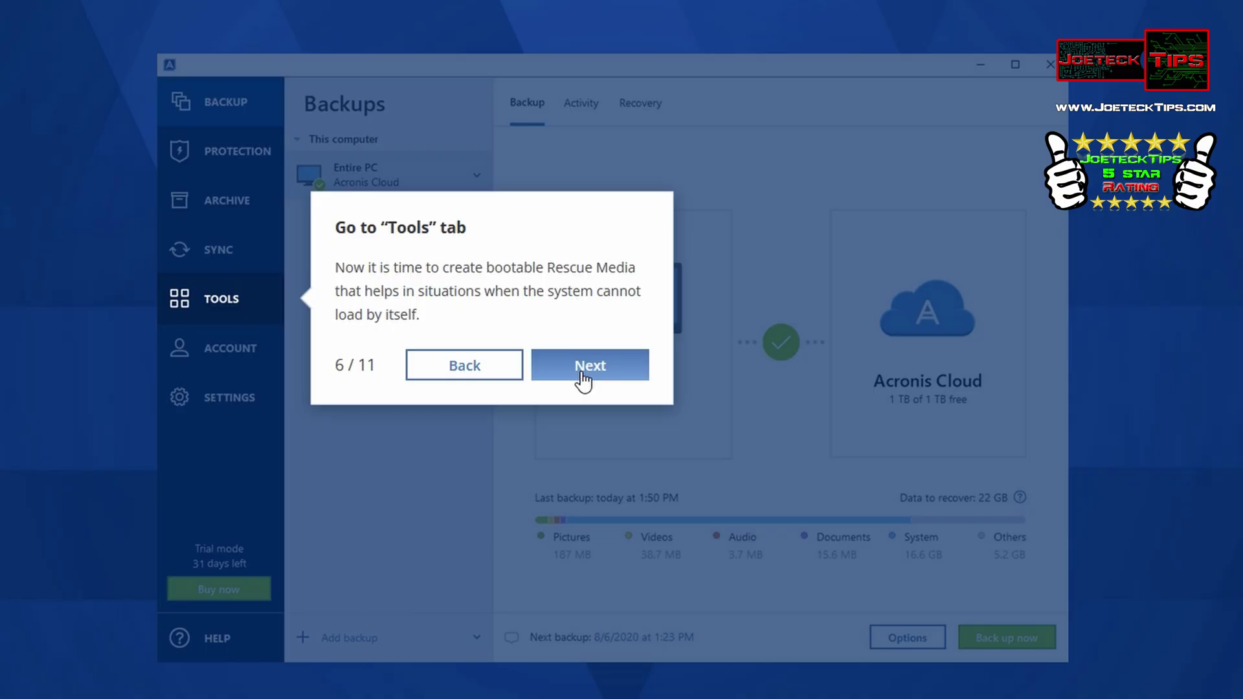
- Go to Tools and launch the Rescue Media Builder
{"action": "left_click", "coordinate": [581, 373]}
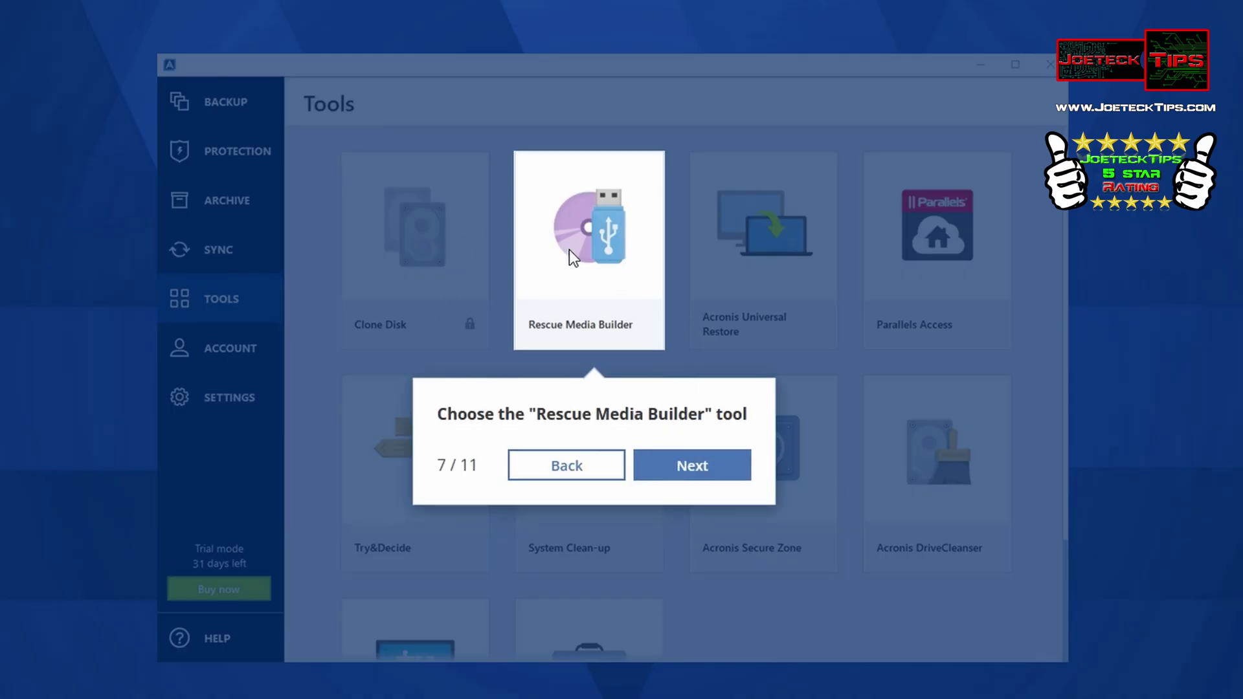
{"action": "left_click", "coordinate": [708, 466]}
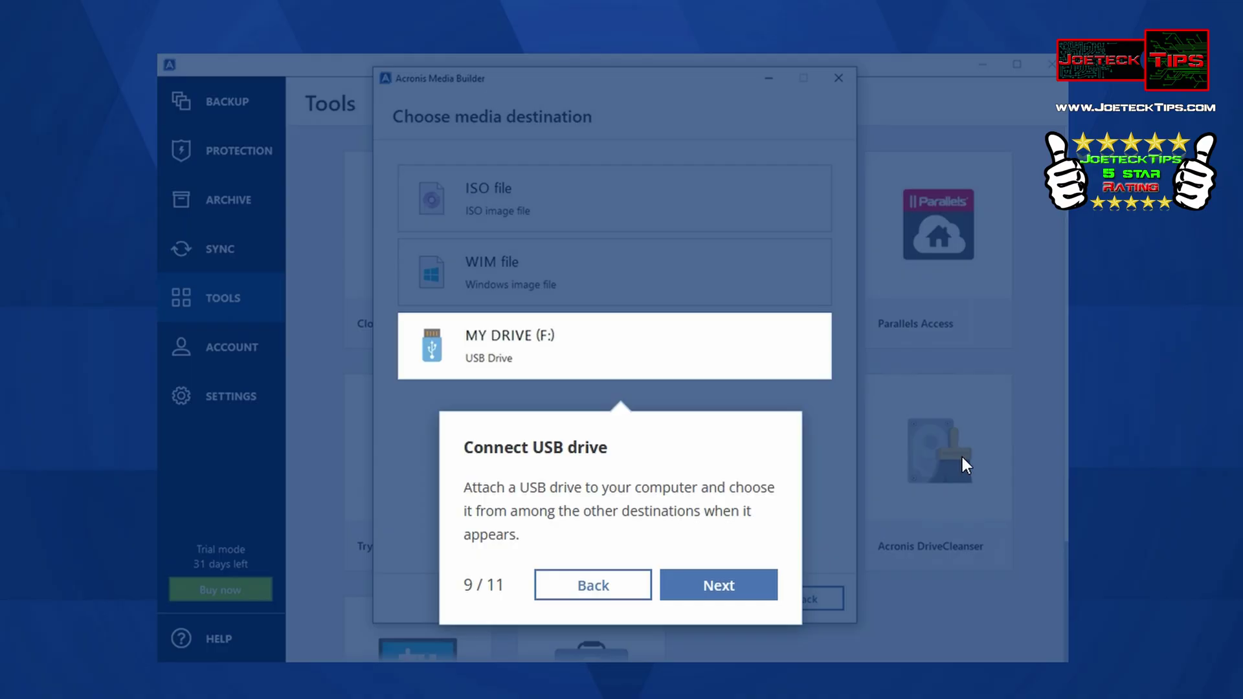
- Advance to the Summary for WinRE-based 64-bit media on MY DRIVE (F:)
{"action": "left_click", "coordinate": [737, 590]}
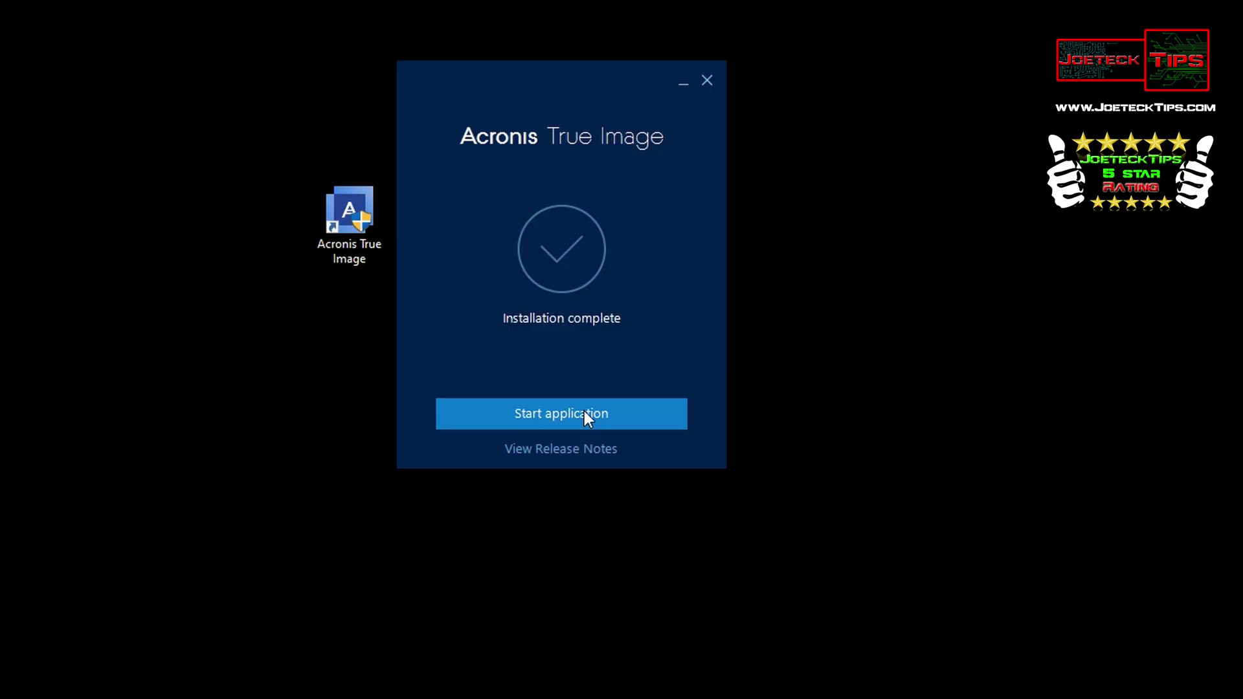
- Start the newly installed application, opening its Backups page for JT-WS400
{"action": "left_click", "coordinate": [584, 413]}
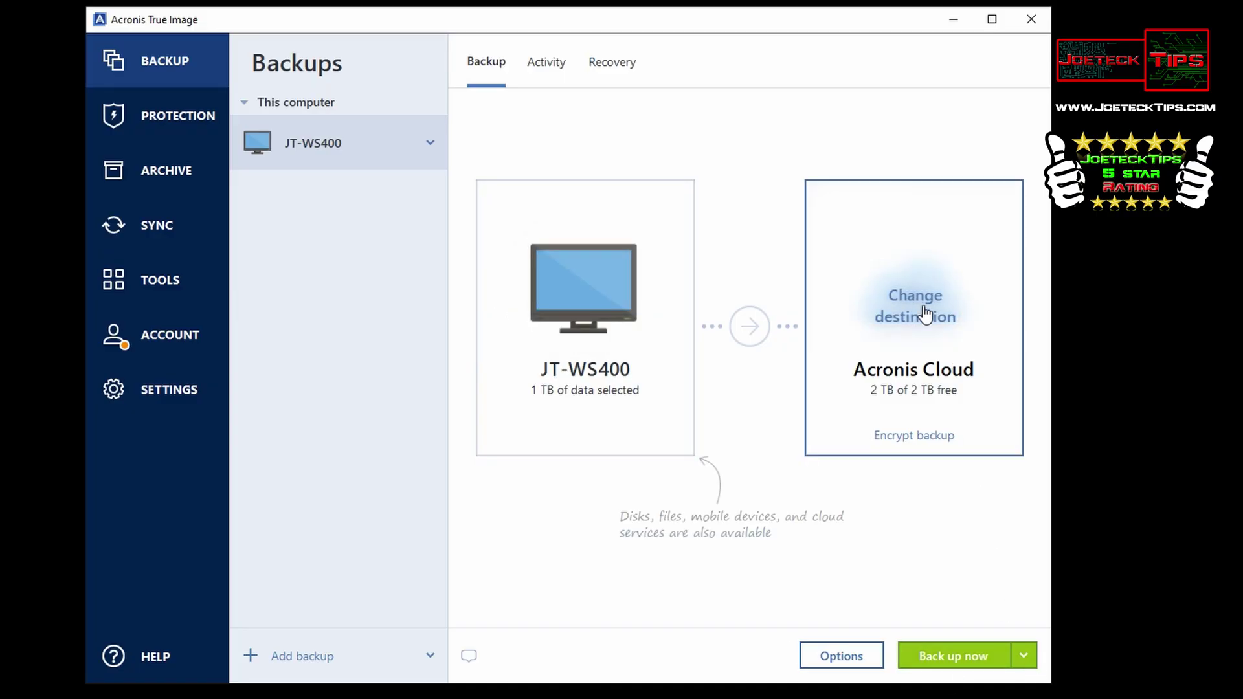
- Switch to the TOOLS section from the left sidebar
{"action": "left_click", "coordinate": [926, 315]}
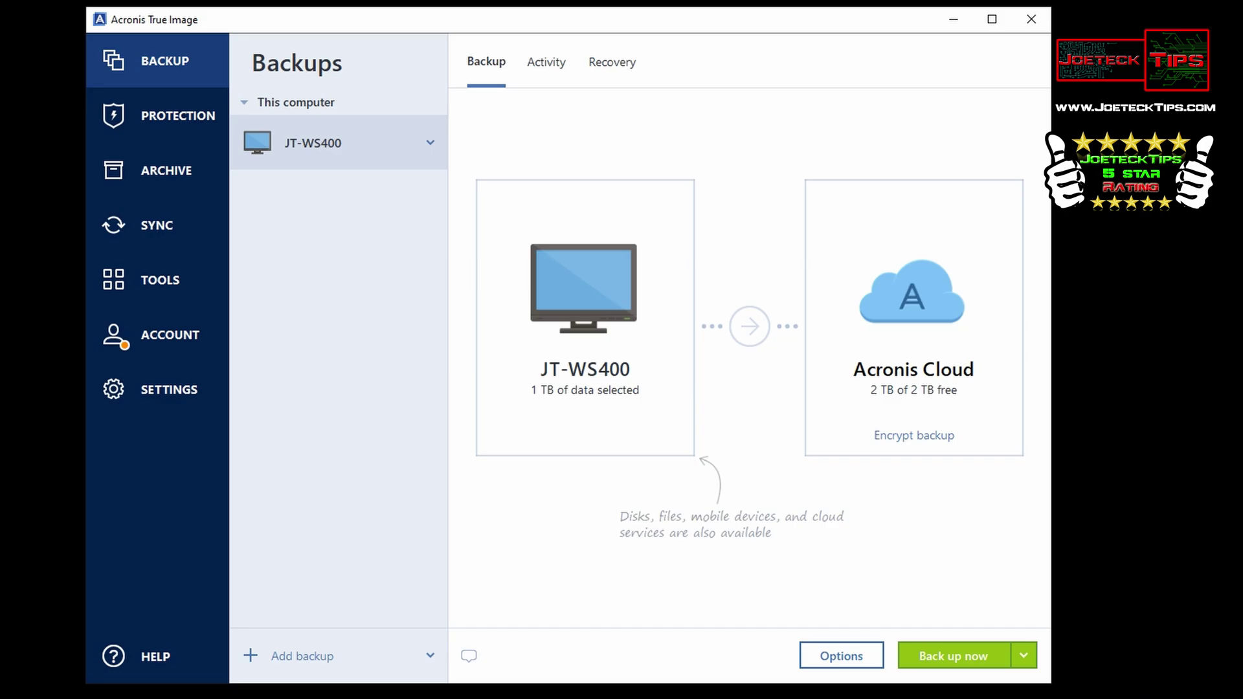
{"action": "left_click", "coordinate": [153, 293]}
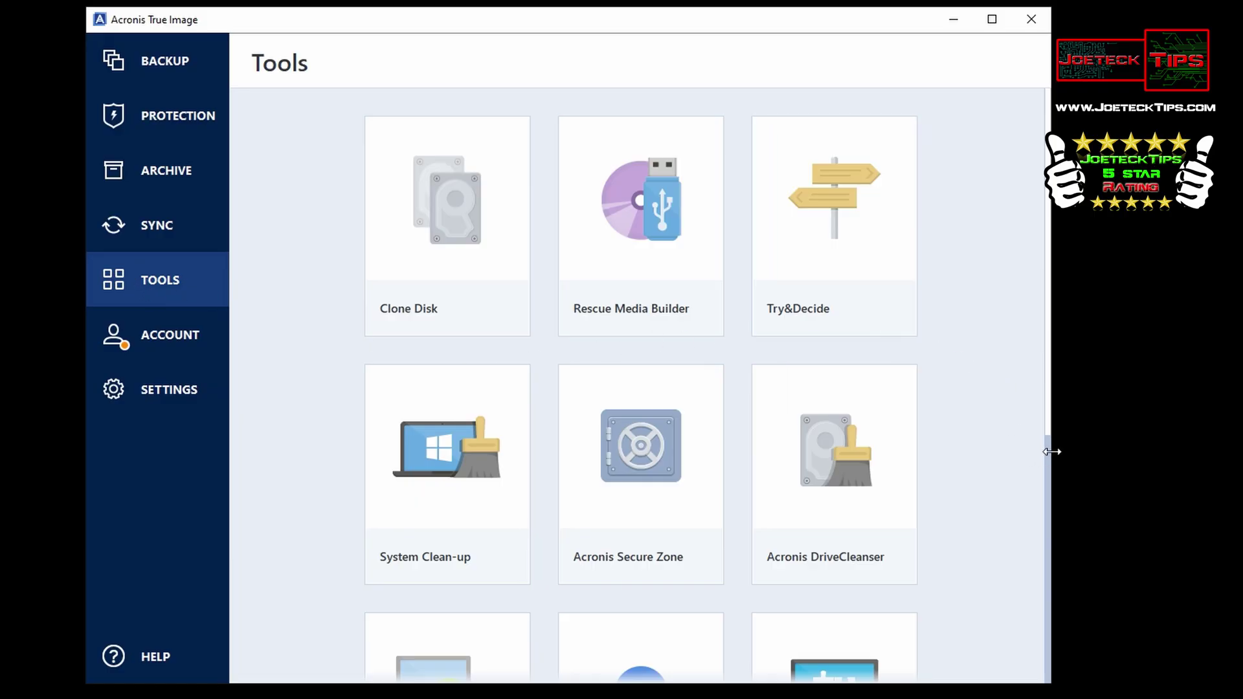
- Scroll the Tools page to reveal Acronis Universal Restore and the other lower tiles
{"action": "scroll", "coordinate": [427, 435], "scroll_direction": "down", "scroll_amount": 5}
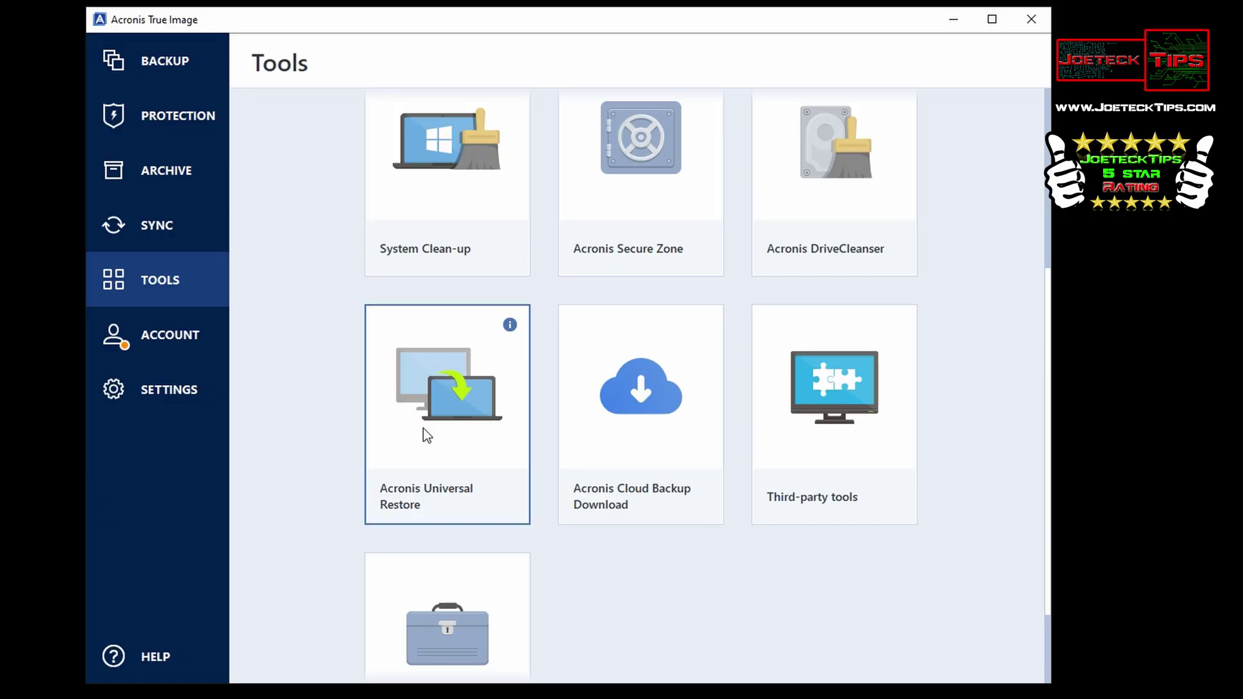
- Open the Acronis Universal Restore instructions and download the Universal Boot media builder
{"action": "left_click", "coordinate": [426, 435]}
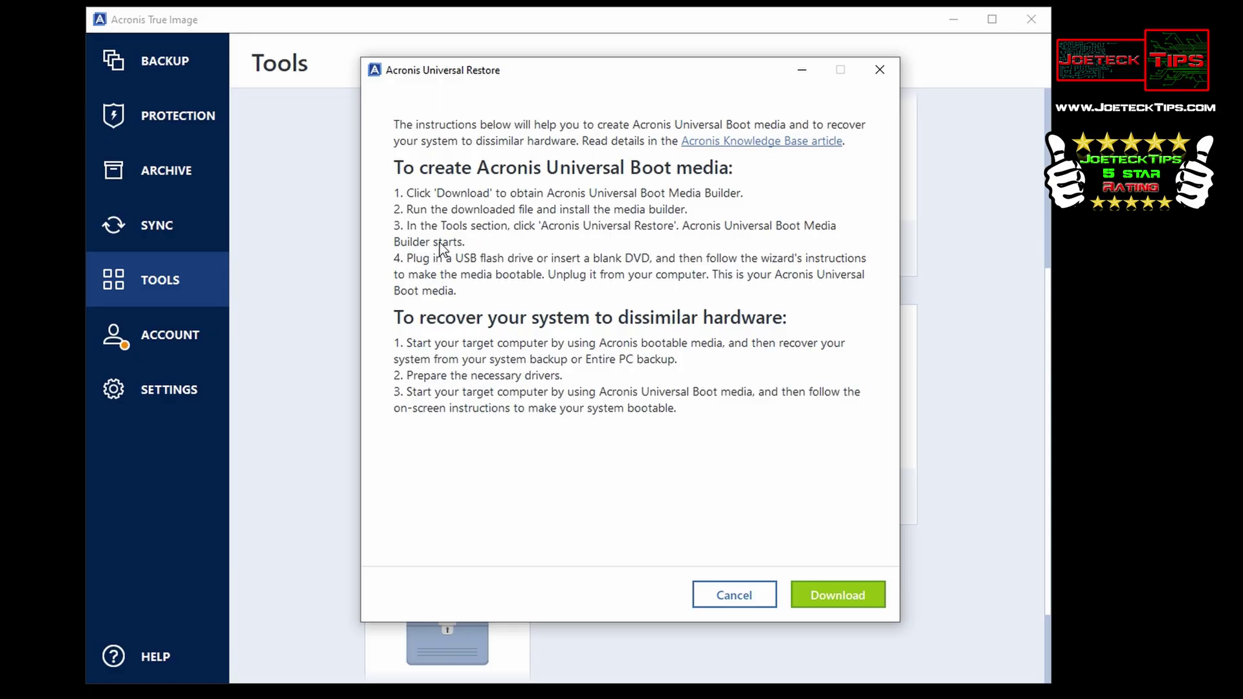
{"action": "left_click", "coordinate": [832, 602]}
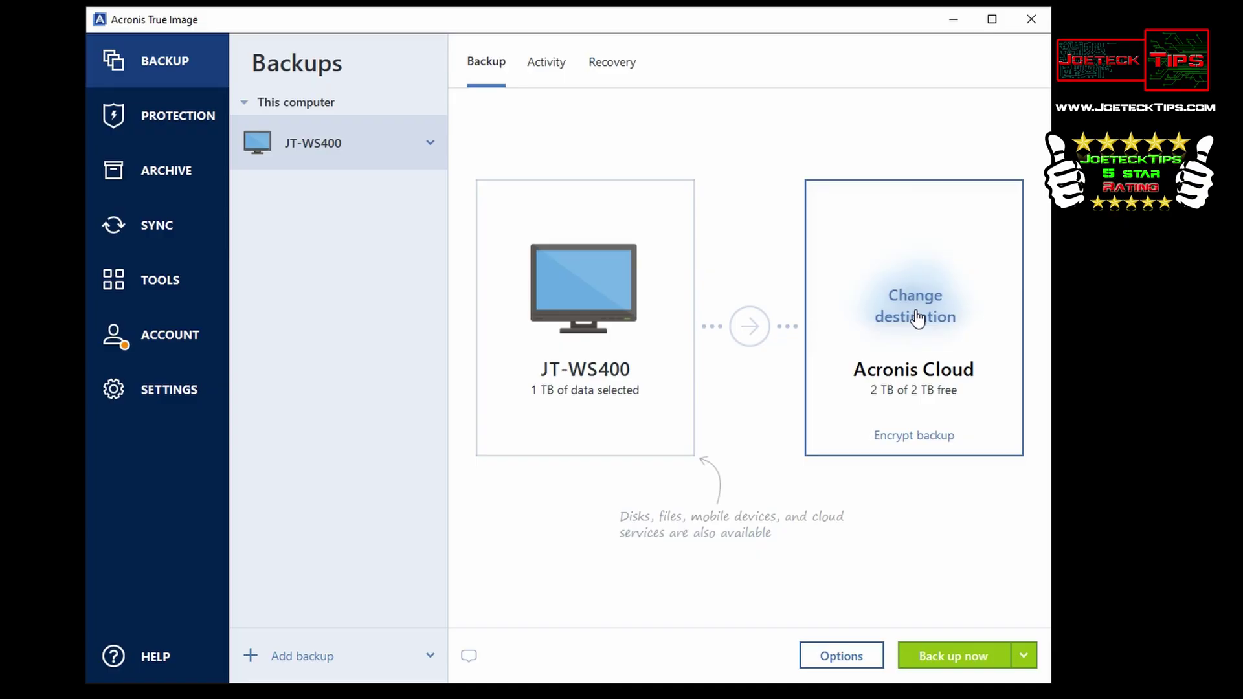
- Show the destination options for the JT-WS400 backup via Change destination
{"action": "left_click", "coordinate": [917, 319]}
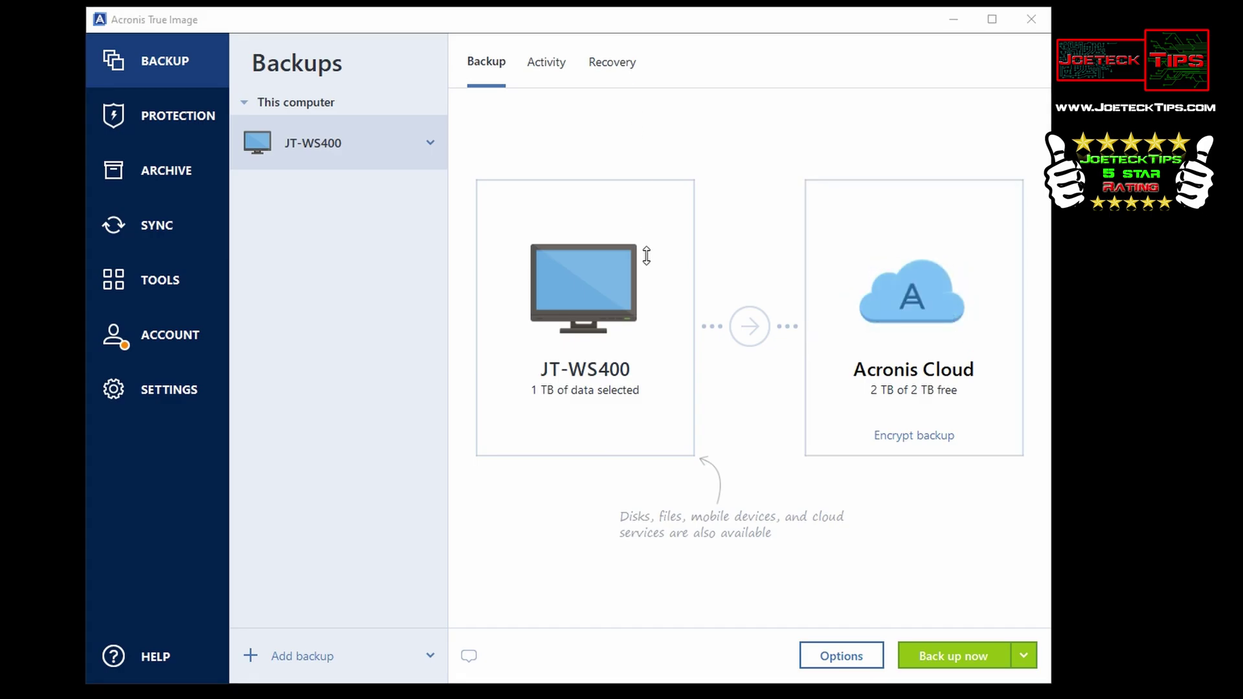
{"action": "left_click", "coordinate": [913, 306]}
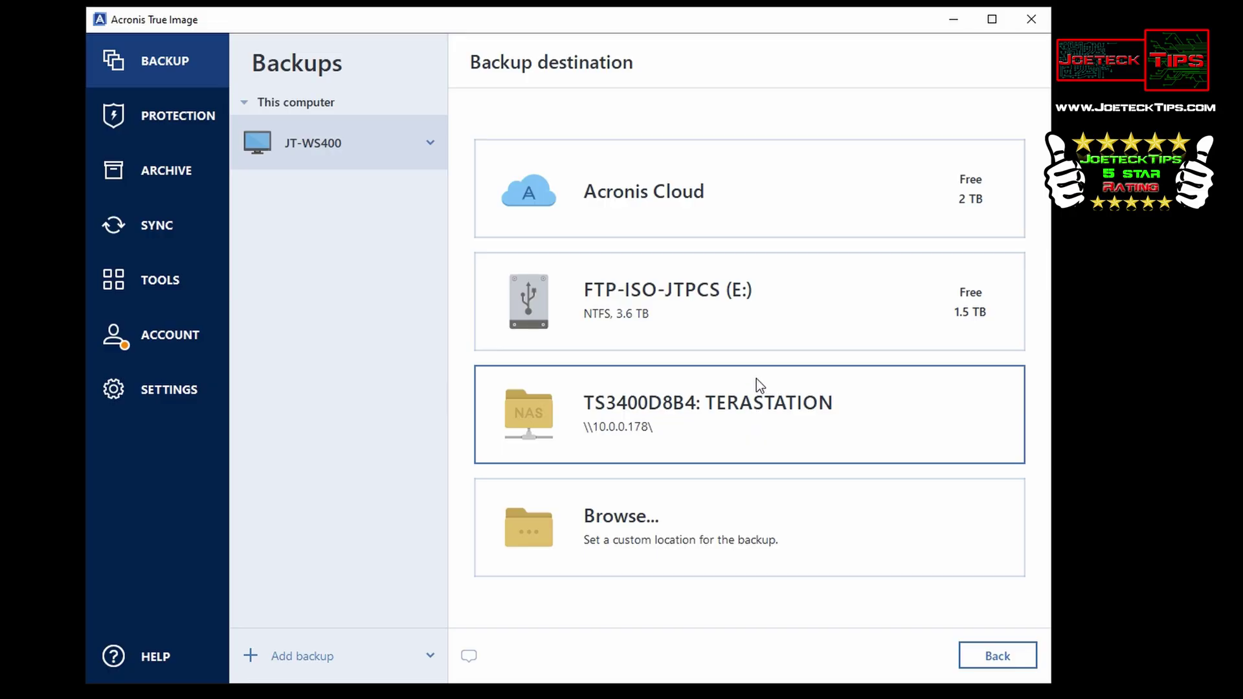
- Target the JT-WS400 backup at FTP-ISO-JTPCS (E:) and add a new Drive C backup
{"action": "left_click", "coordinate": [699, 298]}
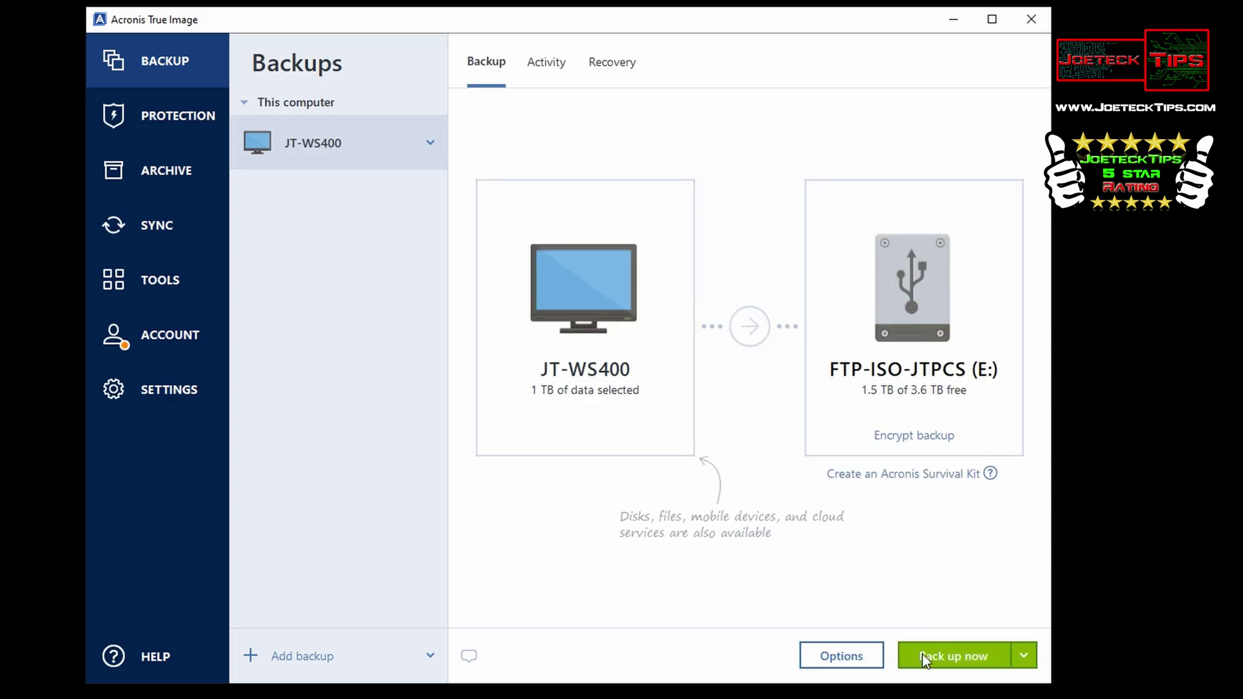
{"action": "left_click", "coordinate": [252, 656]}
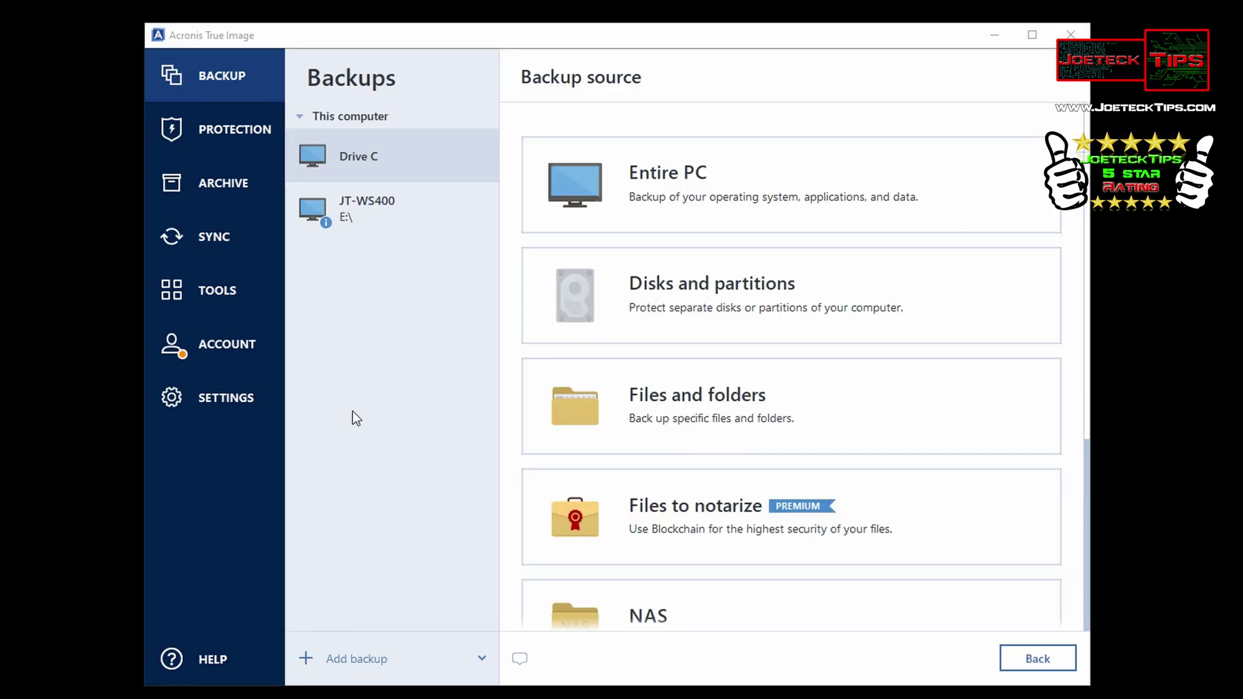
- Select the new Drive C backup and briefly open its options menu
{"action": "left_click", "coordinate": [344, 150]}
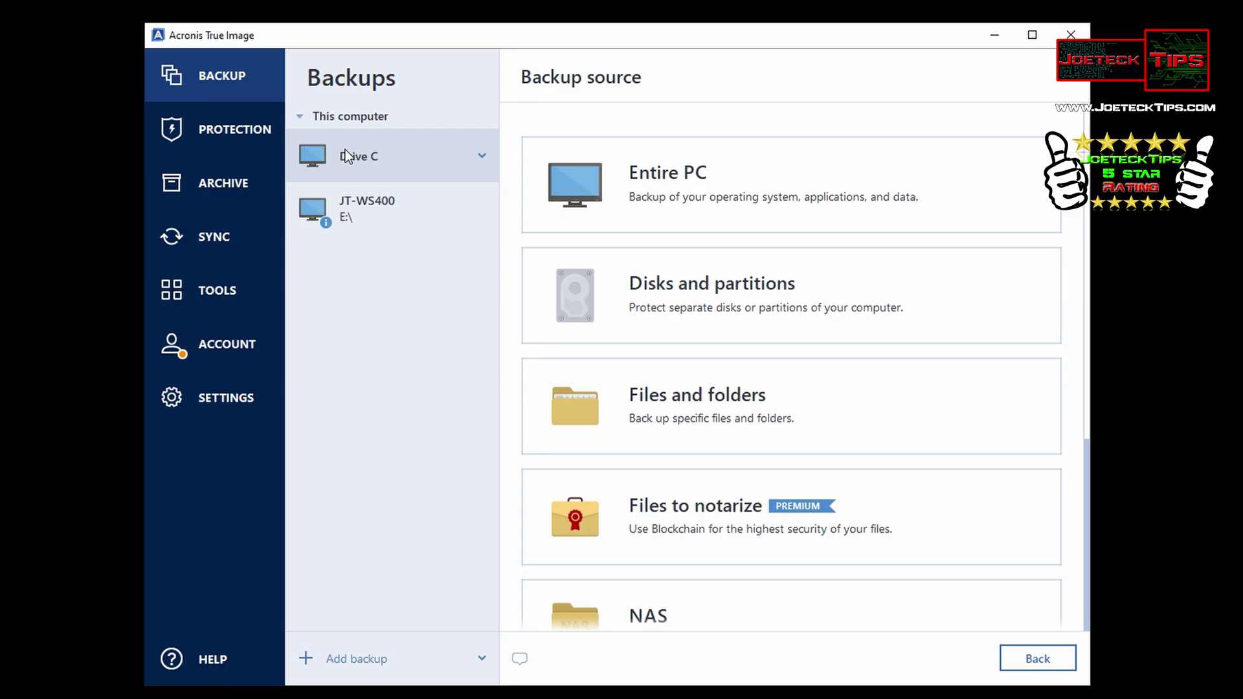
{"action": "left_click", "coordinate": [476, 160]}
{"action": "left_click", "coordinate": [407, 158]}
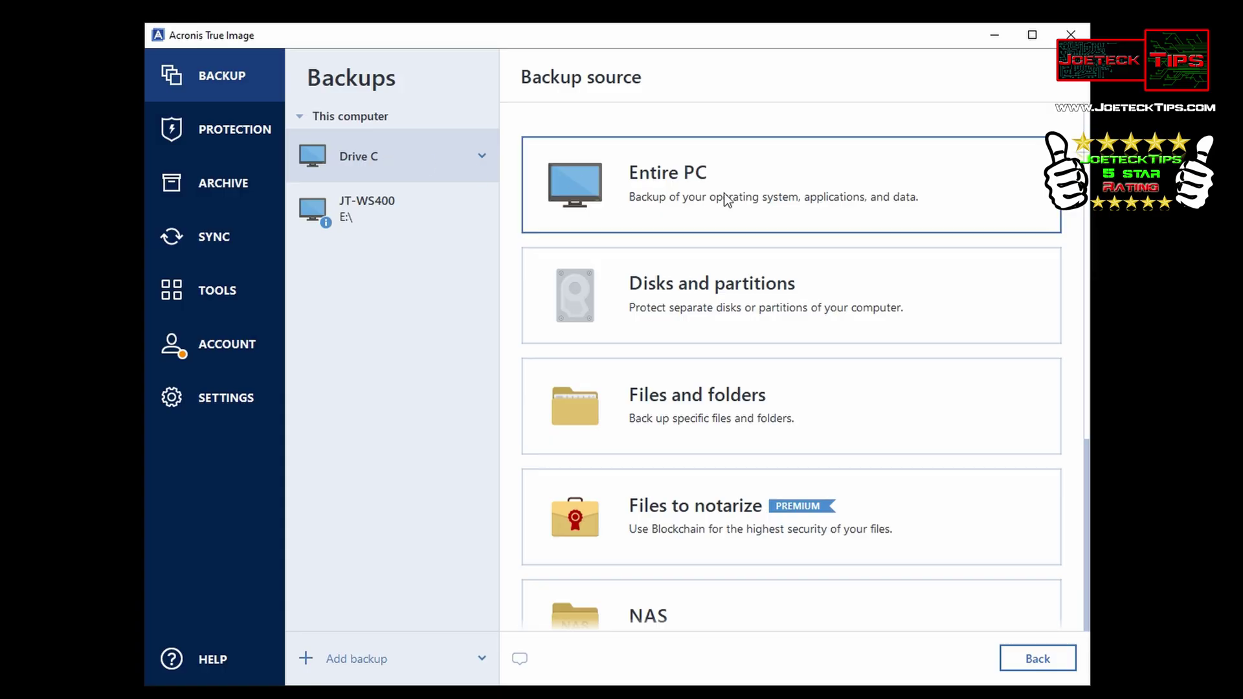
- Limit the Drive C backup source to Local Disk (C:), excluding the E: disk
{"action": "left_click", "coordinate": [685, 293]}
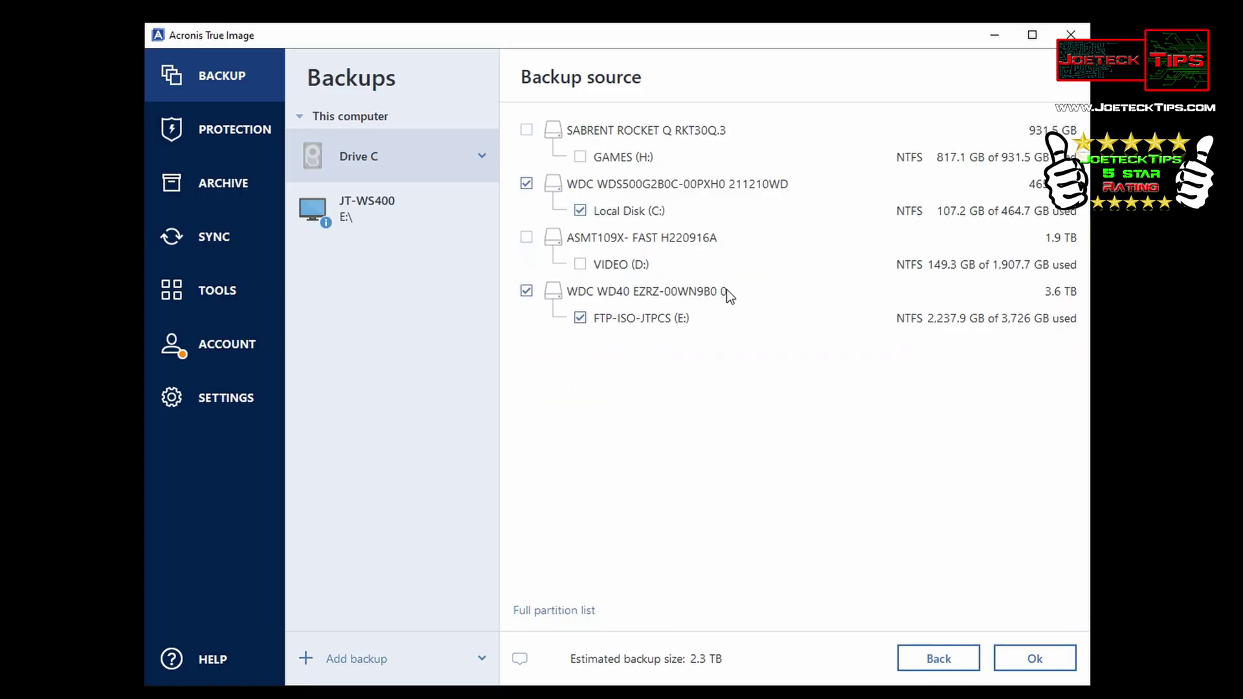
{"action": "left_click", "coordinate": [526, 292]}
{"action": "left_click", "coordinate": [1037, 667]}
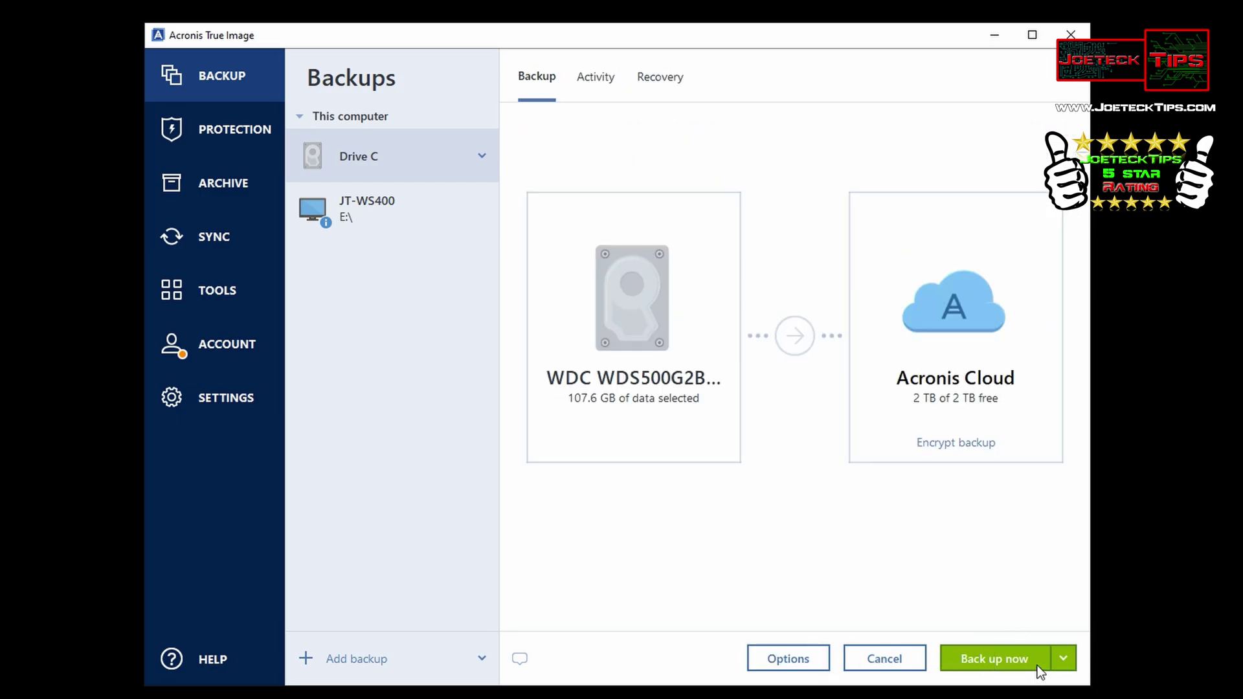
- Send the Drive C backup to FTP-ISO-JTPCS (E:) and start it, declining the Survival Kit
{"action": "left_click", "coordinate": [937, 325]}
{"action": "left_click", "coordinate": [725, 303]}
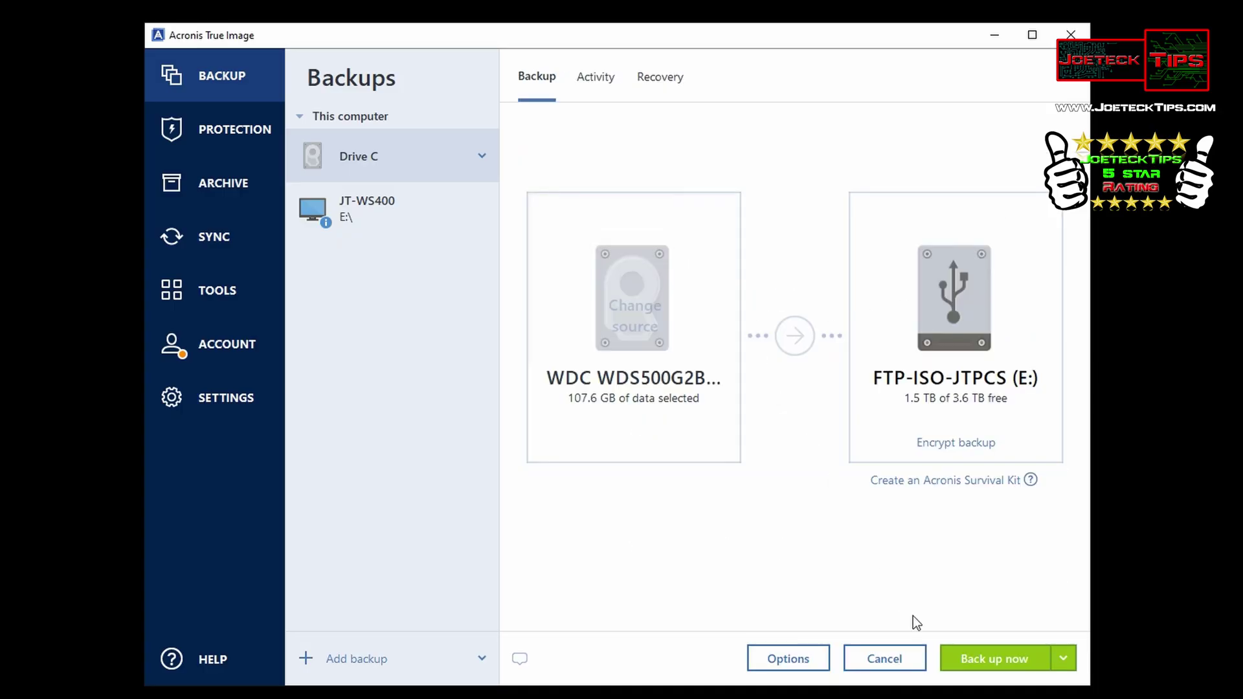
{"action": "left_click", "coordinate": [1009, 660]}
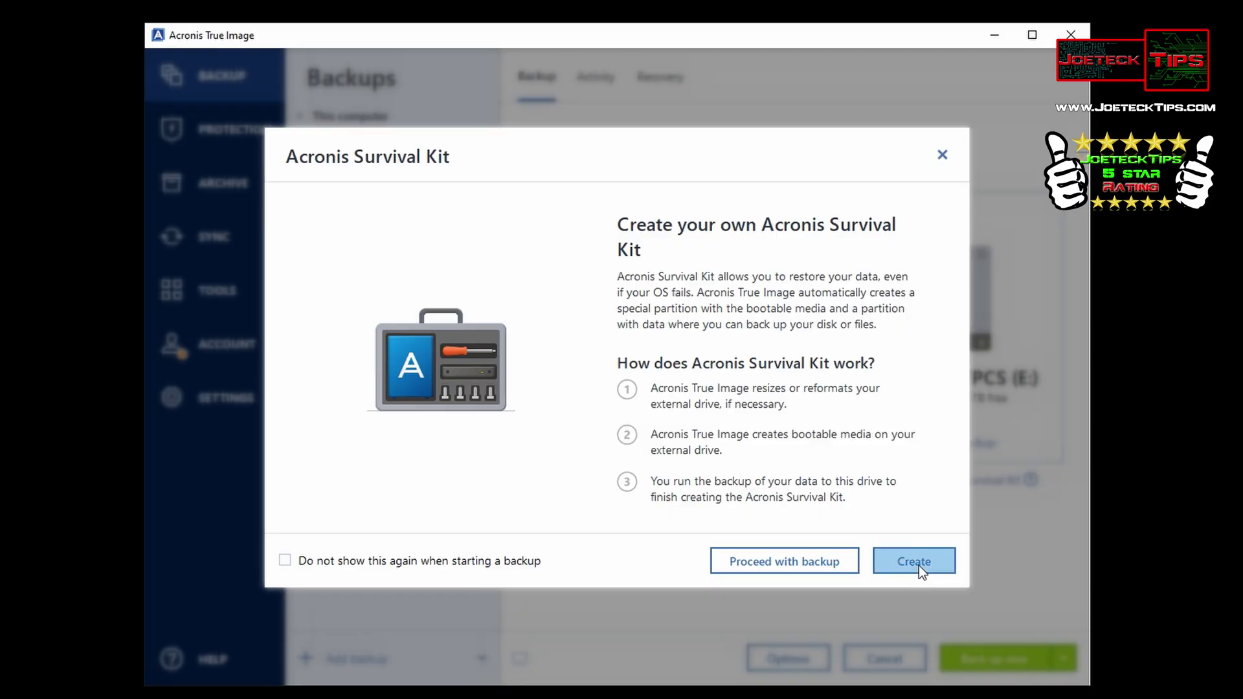
{"action": "left_click", "coordinate": [810, 558]}
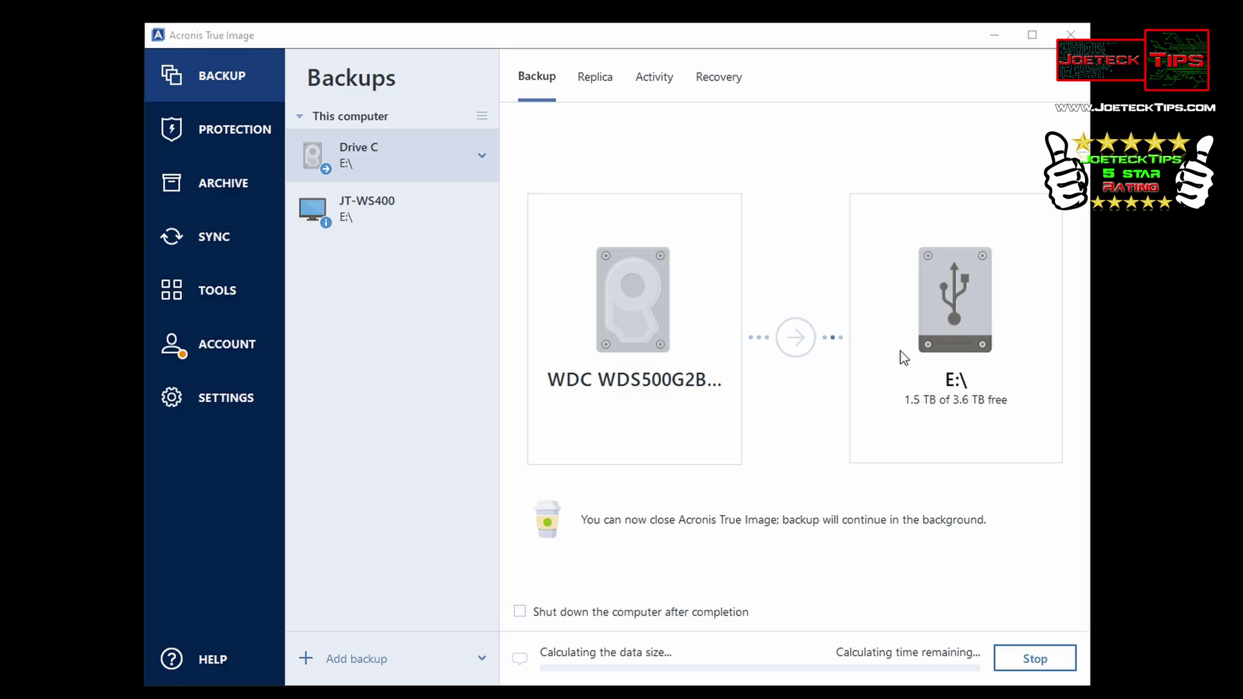
{"action": "key", "text": "super+e"}
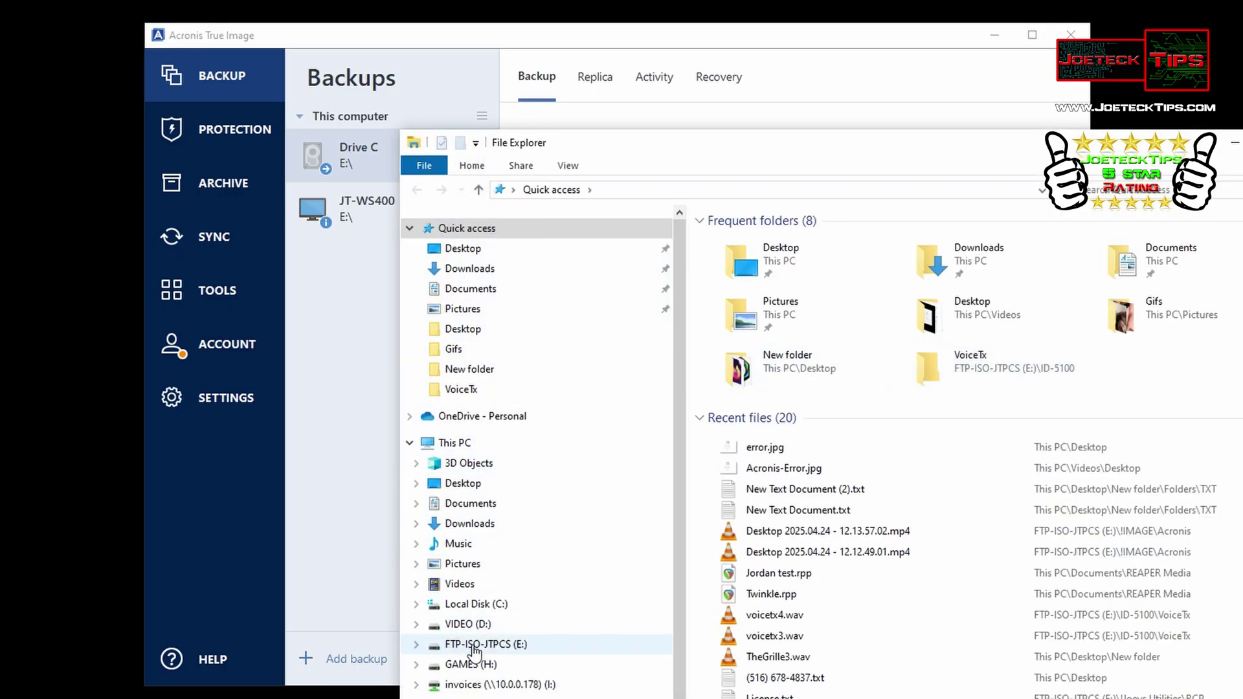
{"action": "left_click", "coordinate": [471, 645]}
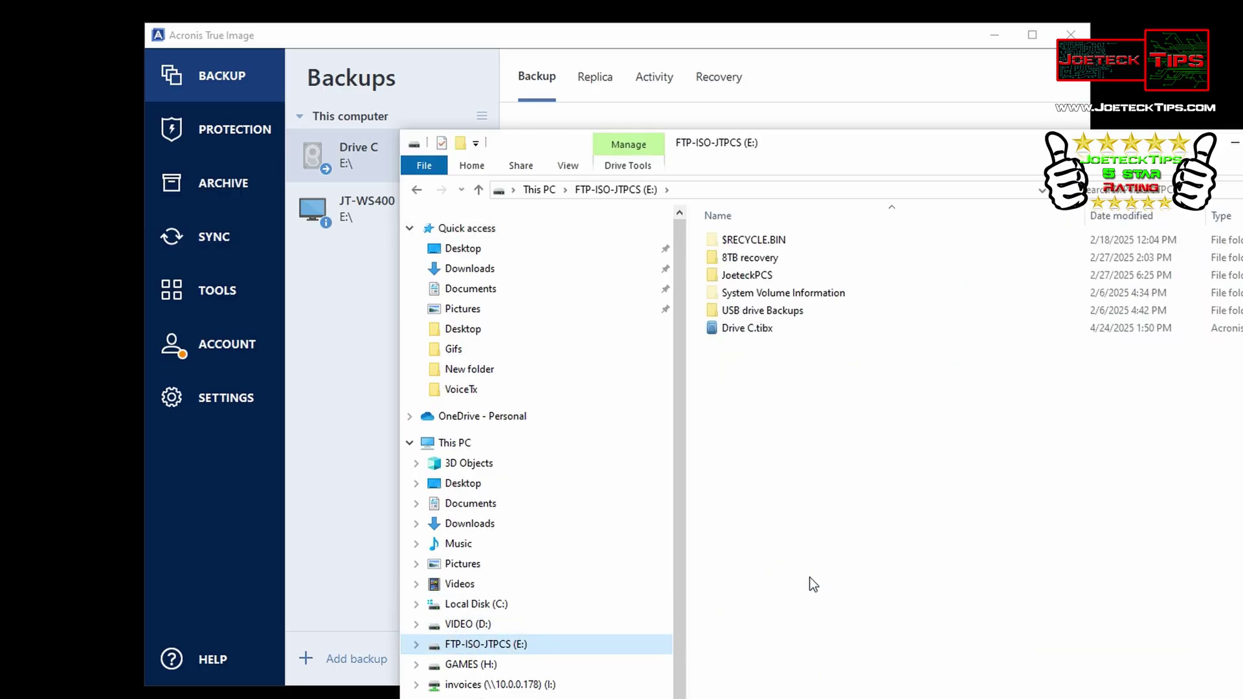
{"action": "left_click", "coordinate": [734, 332]}
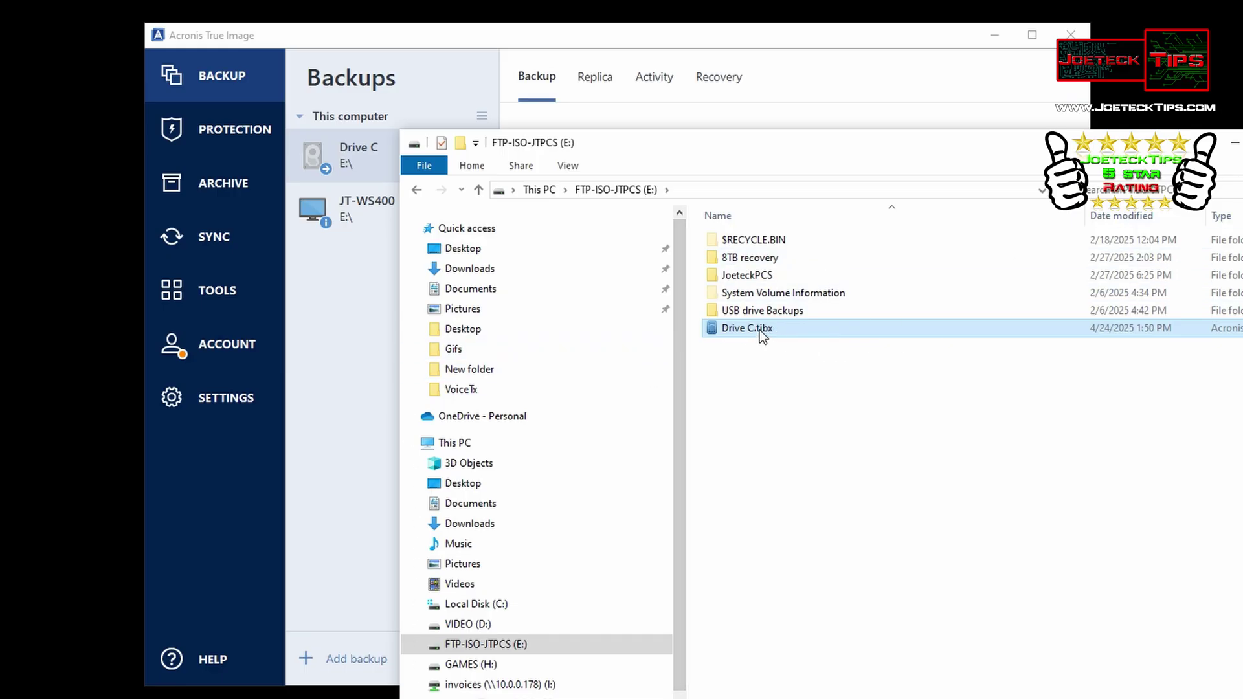
{"action": "mouse_move", "coordinate": [759, 329]}
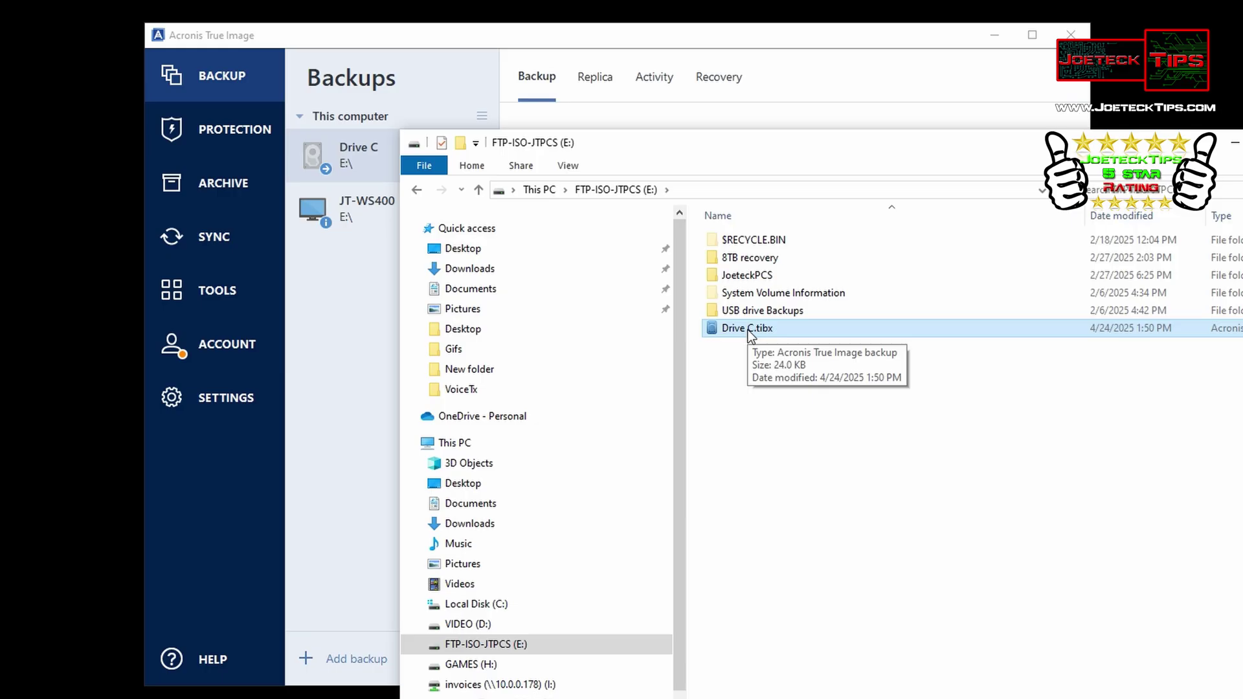
{"action": "key", "text": "alt+F4"}
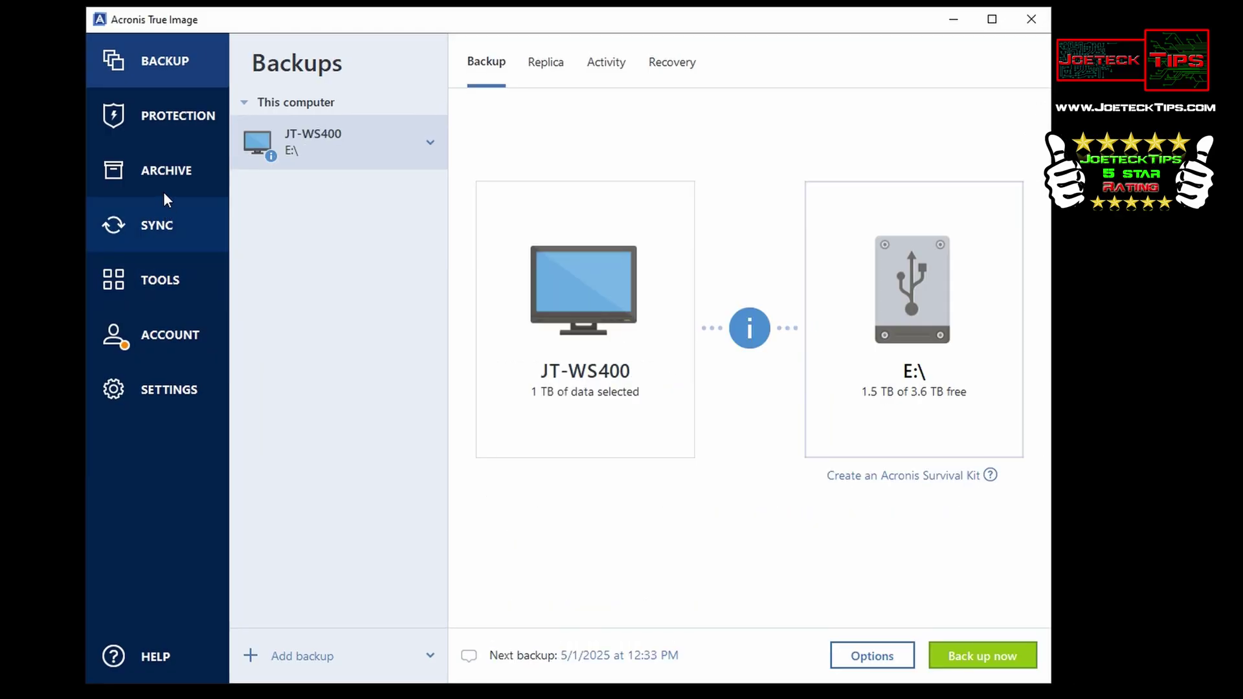
- Check the protection settings, then switch to the Archives page
{"action": "left_click", "coordinate": [173, 123]}
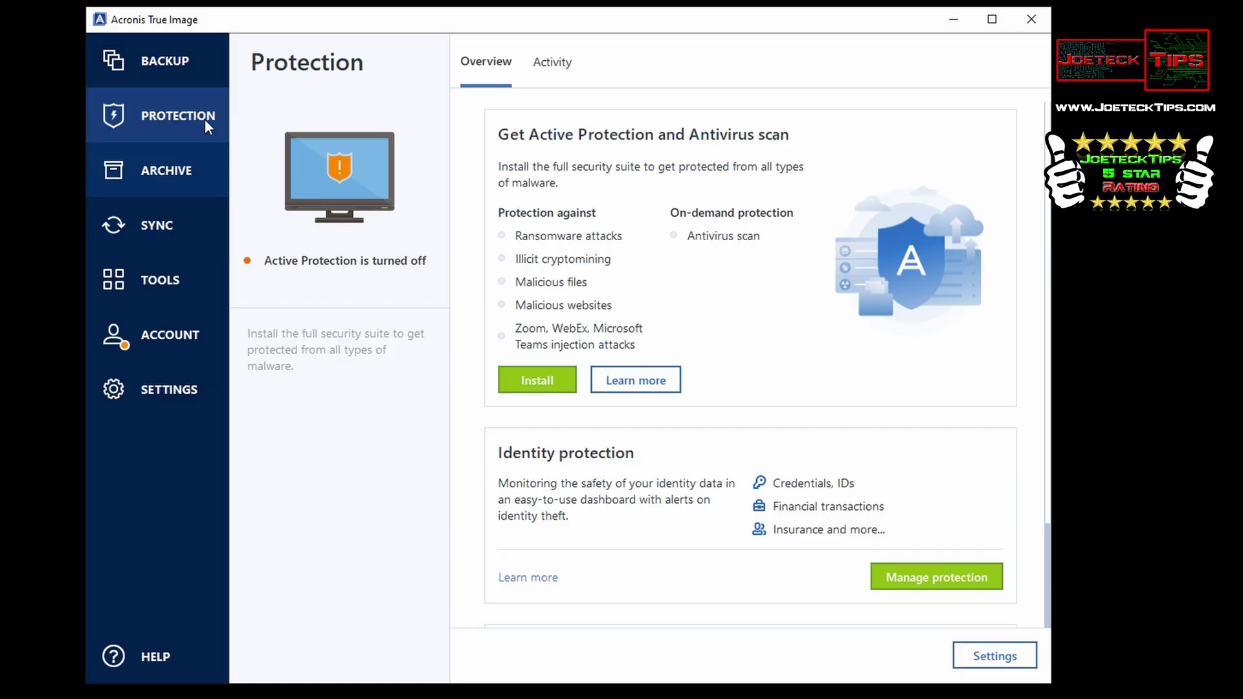
{"action": "left_click", "coordinate": [164, 186]}
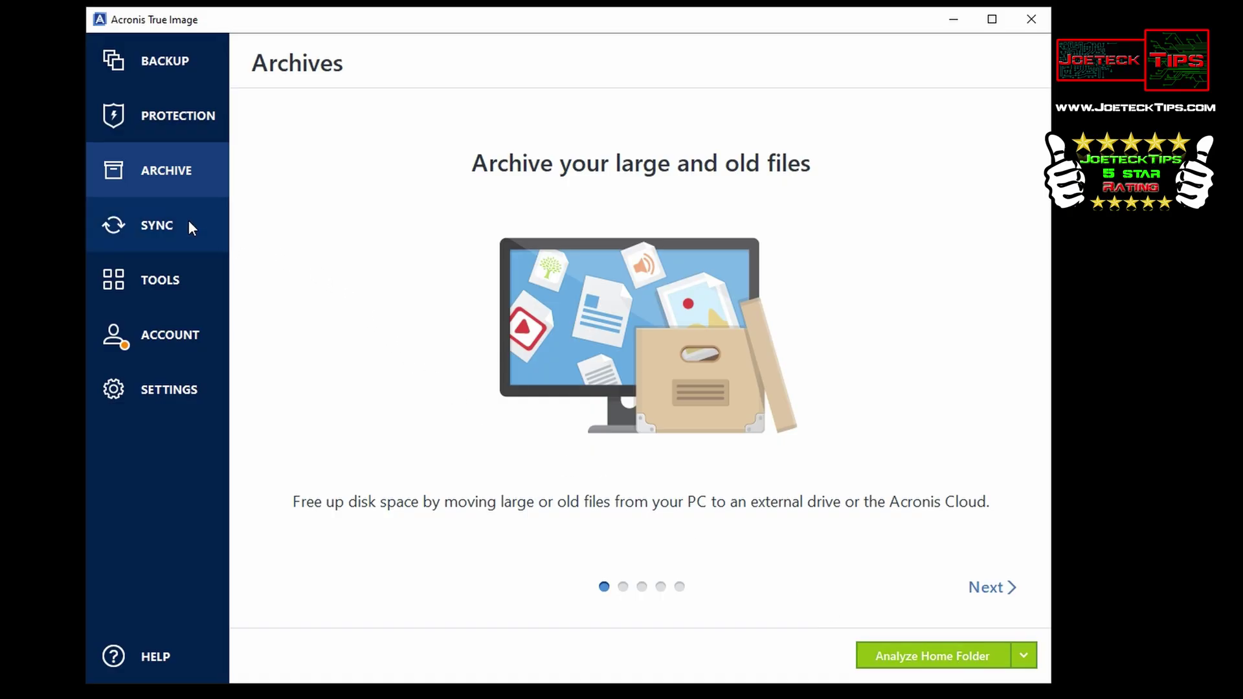
- Look over the Syncs page, then go to the Tools page
{"action": "left_click", "coordinate": [137, 213]}
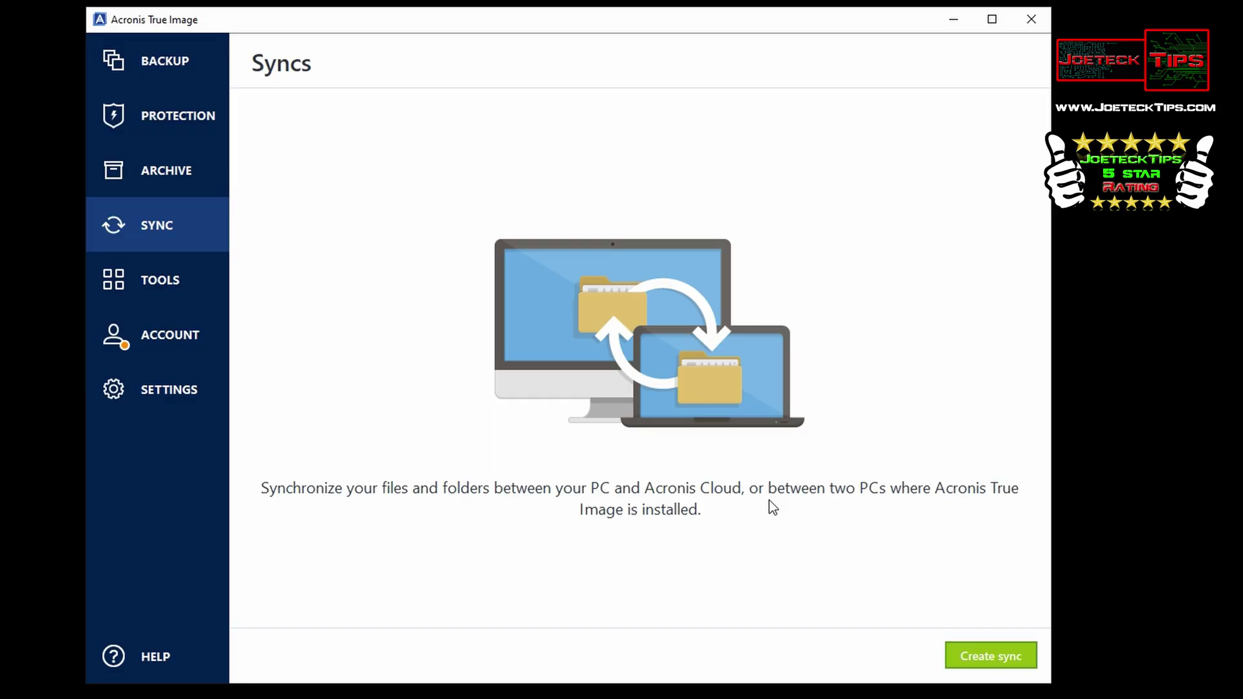
{"action": "left_click", "coordinate": [155, 280]}
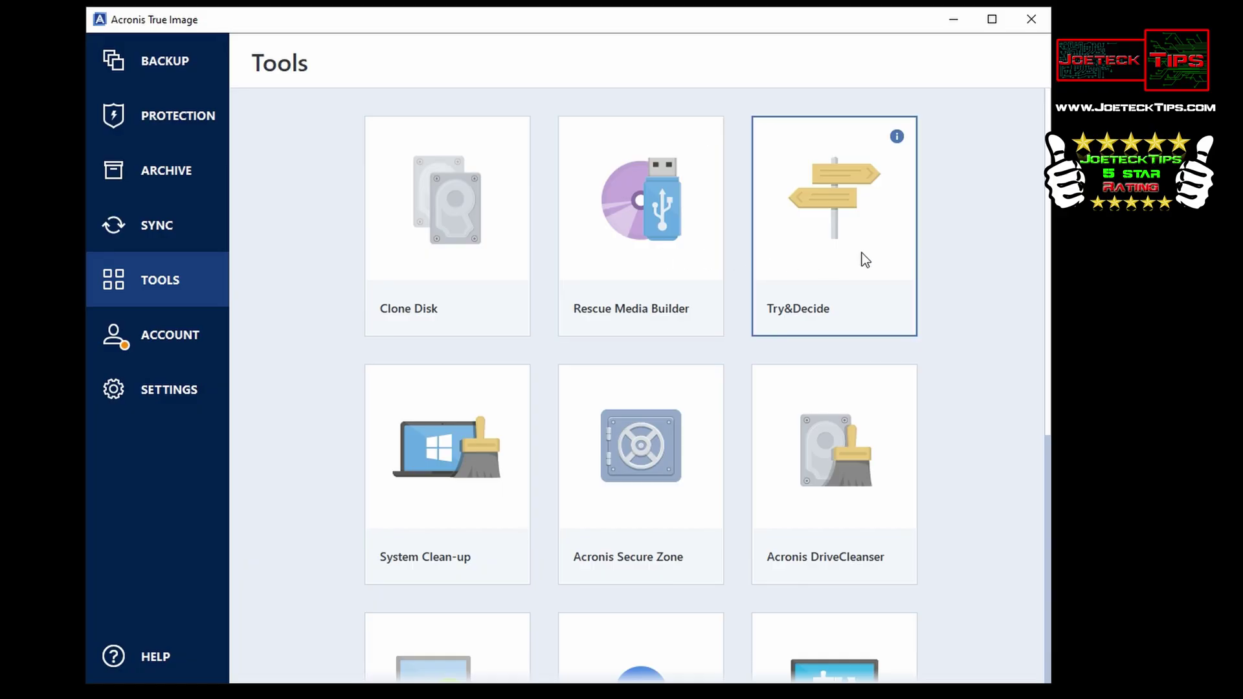
{"action": "mouse_move", "coordinate": [893, 138]}
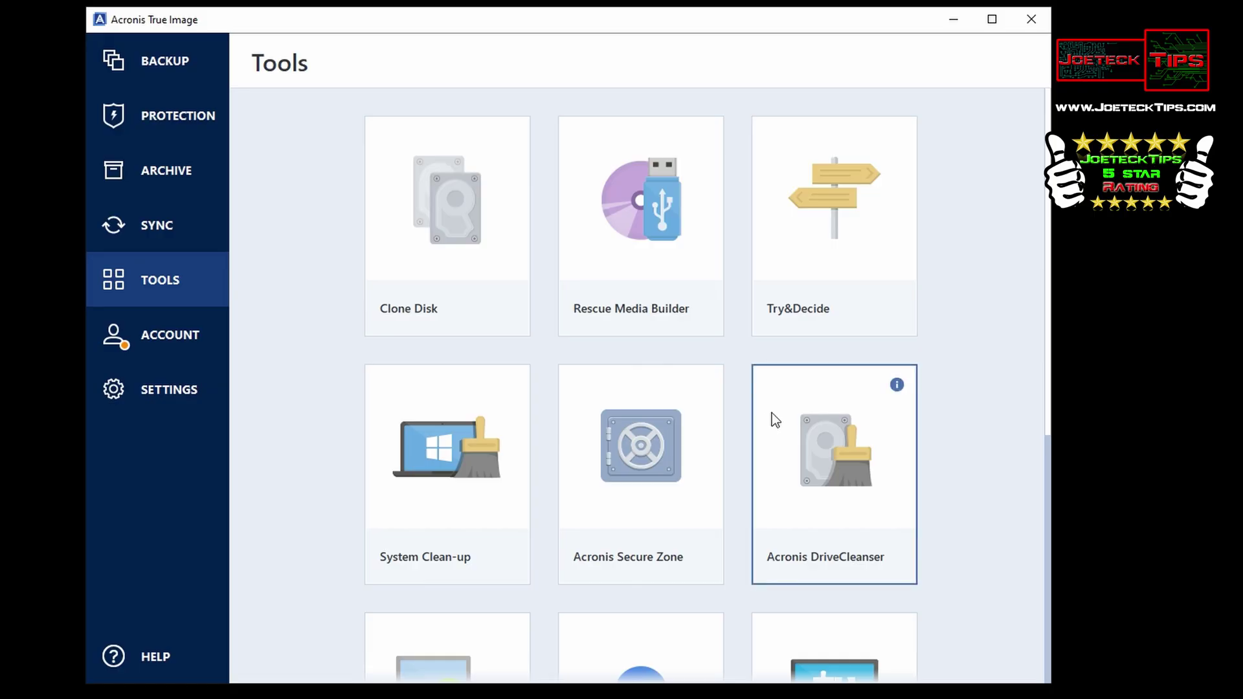
{"action": "scroll", "coordinate": [772, 414], "scroll_direction": "down", "scroll_amount": 1}
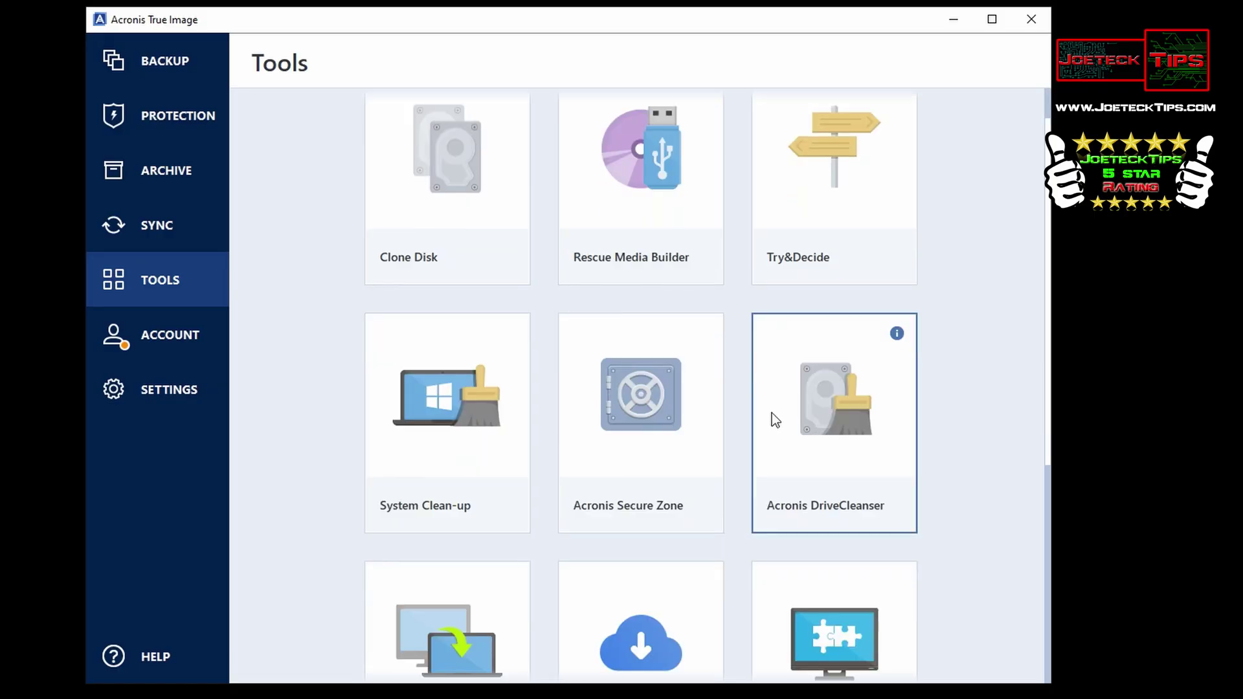
{"action": "scroll", "coordinate": [771, 412], "scroll_direction": "down", "scroll_amount": 1}
{"action": "scroll", "coordinate": [771, 413], "scroll_direction": "down", "scroll_amount": 1}
{"action": "scroll", "coordinate": [629, 307], "scroll_direction": "up", "scroll_amount": 3}
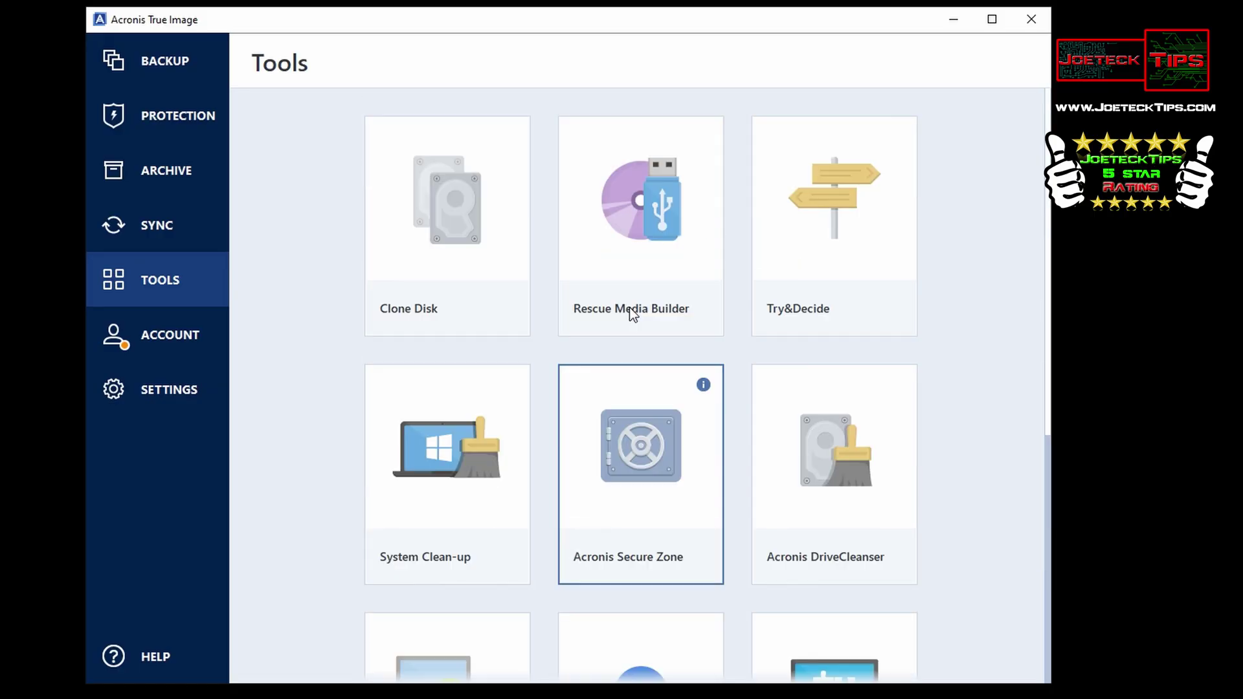
- Build Linux-based rescue media on ACRONIS_MEDIA (E:) and close the Media Builder when finished
{"action": "left_click", "coordinate": [644, 204]}
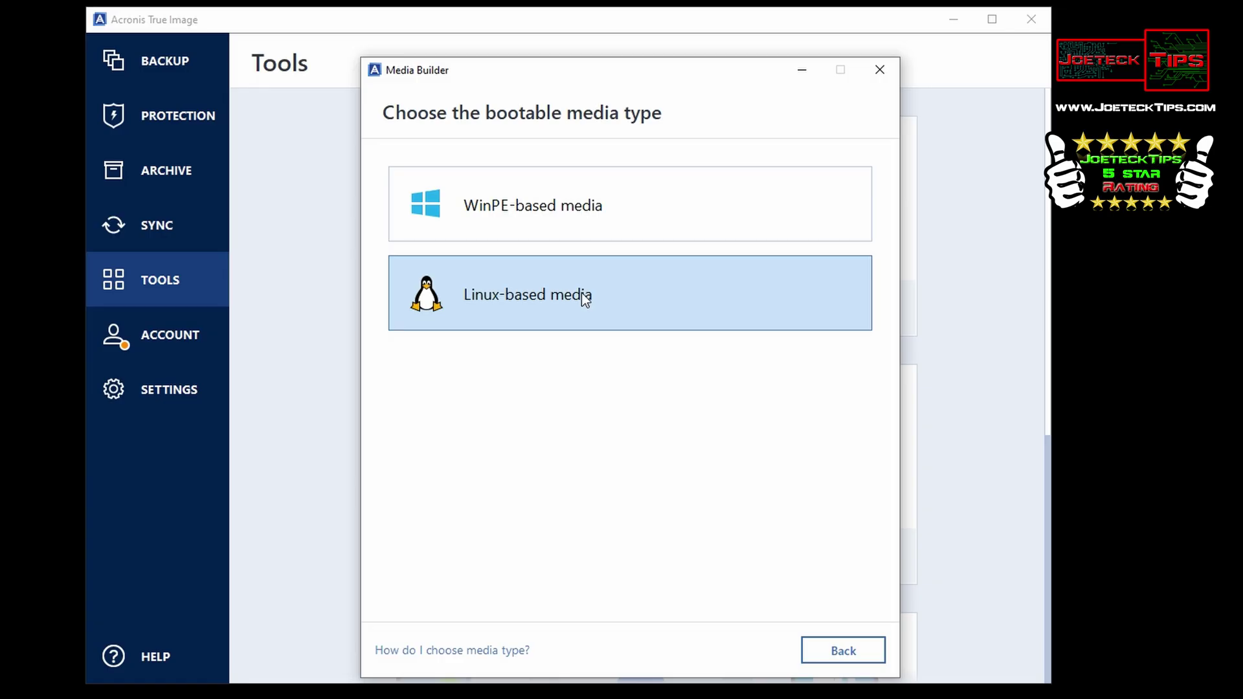
{"action": "left_click", "coordinate": [584, 299]}
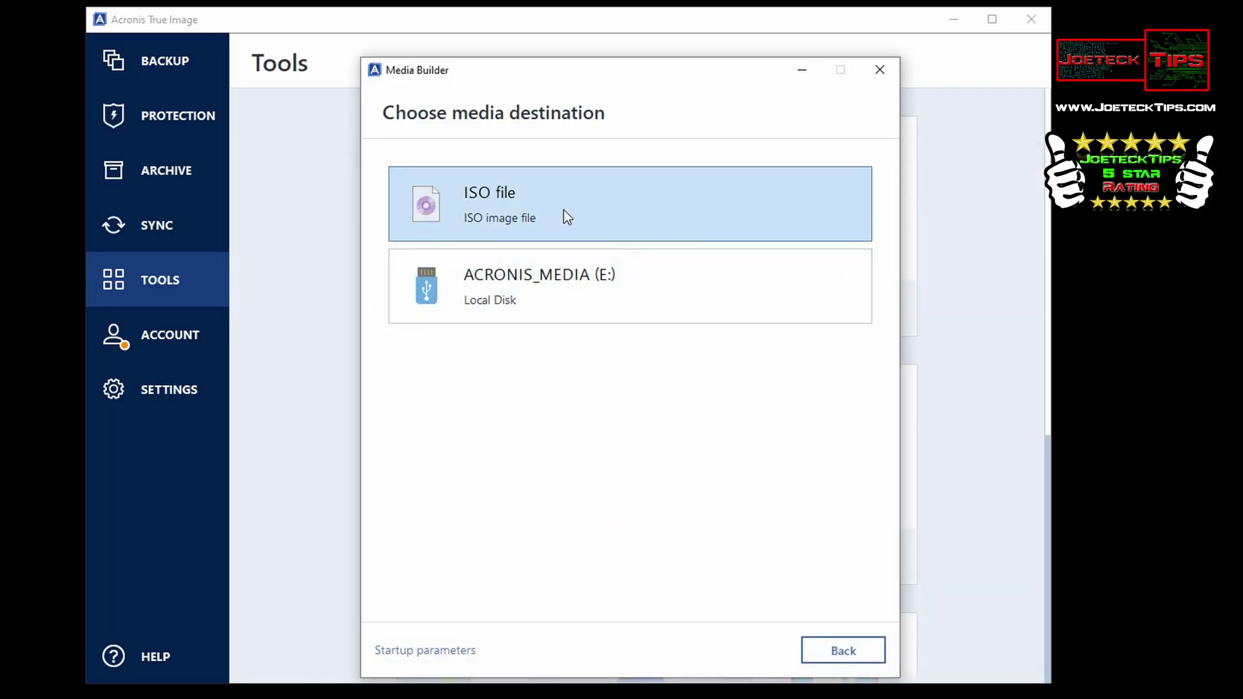
{"action": "left_click", "coordinate": [573, 274]}
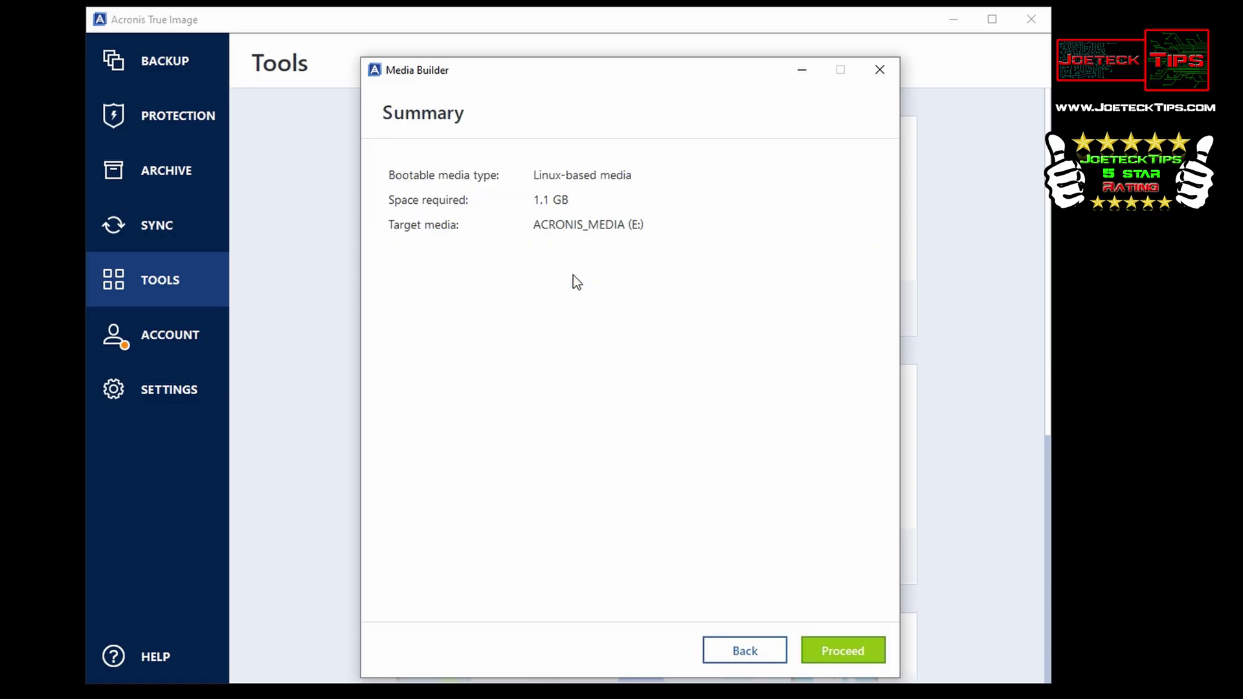
{"action": "left_click", "coordinate": [835, 650]}
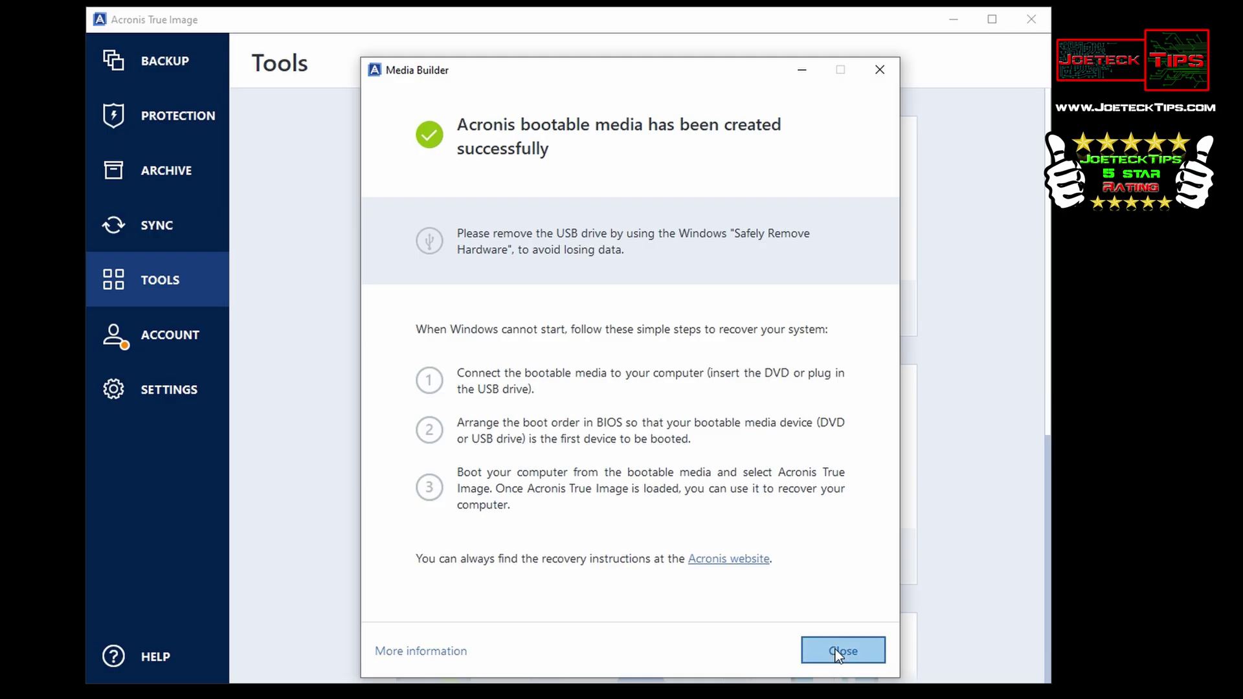
{"action": "left_click", "coordinate": [835, 650]}
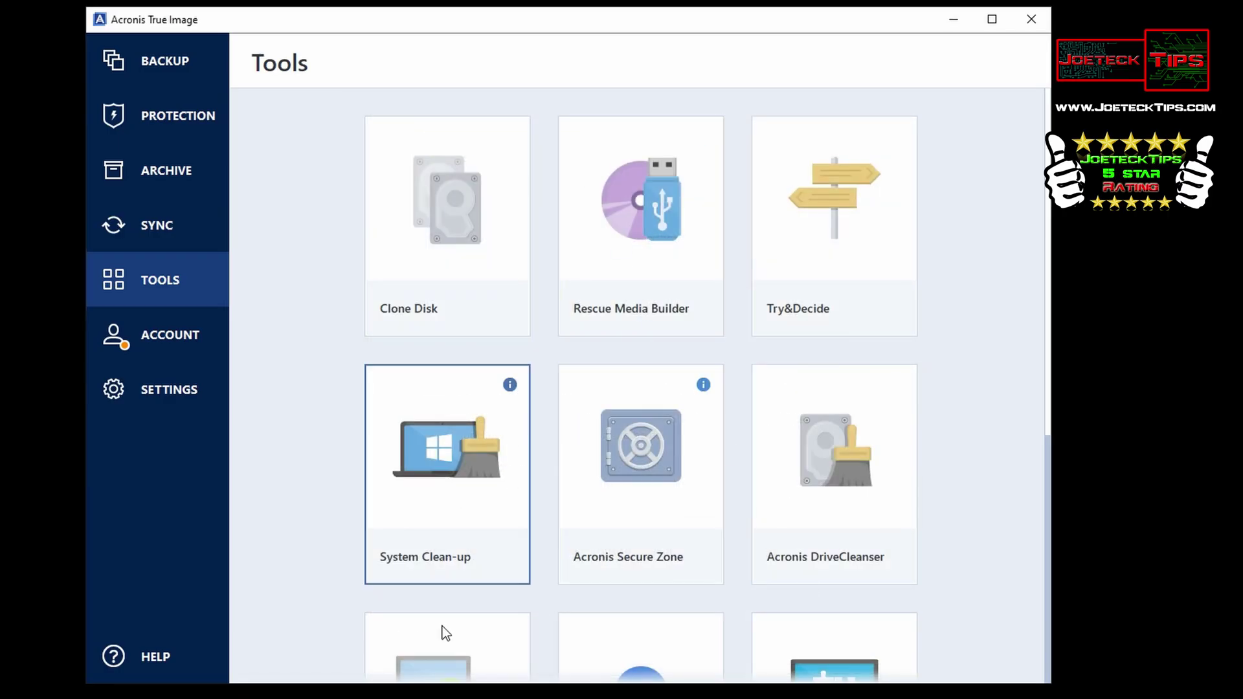
- Browse in File Explorer to the !IMAGE folder on ACRONIS_MEDIA (E:) to view the .tibx files
{"action": "key", "text": "super+e"}
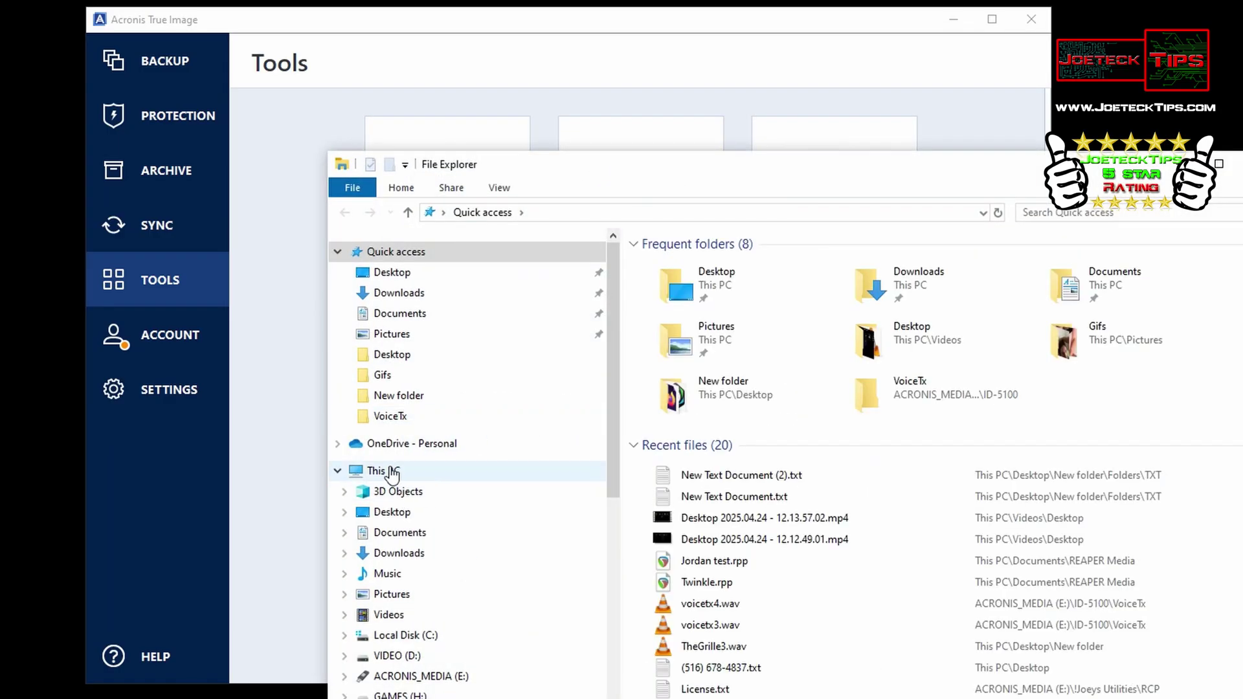
{"action": "left_click", "coordinate": [387, 473]}
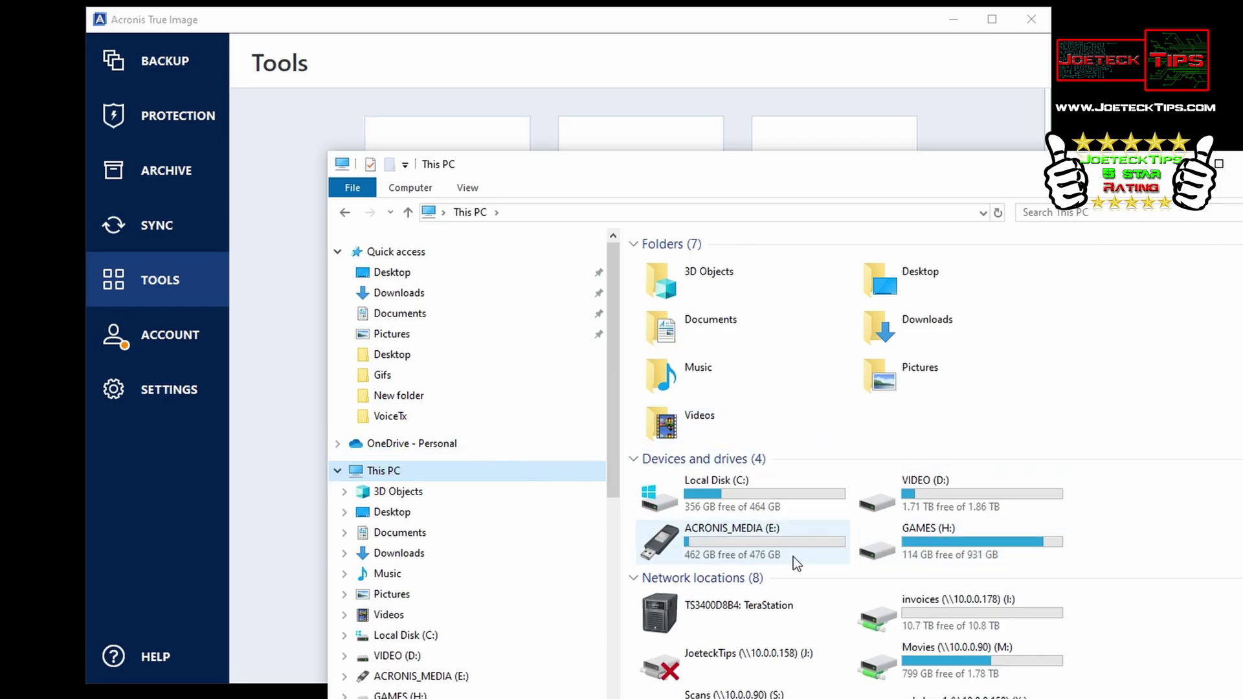
{"action": "double_click", "coordinate": [738, 544]}
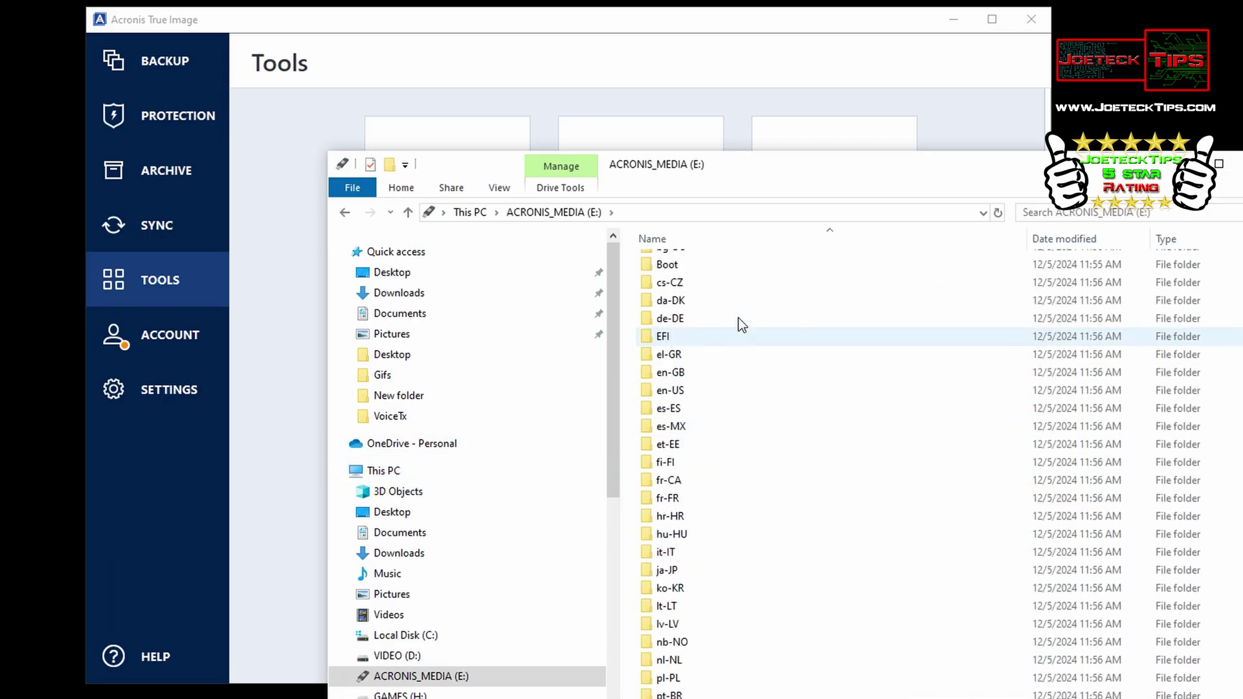
{"action": "scroll", "coordinate": [738, 320], "scroll_direction": "up", "scroll_amount": 1}
{"action": "double_click", "coordinate": [676, 262]}
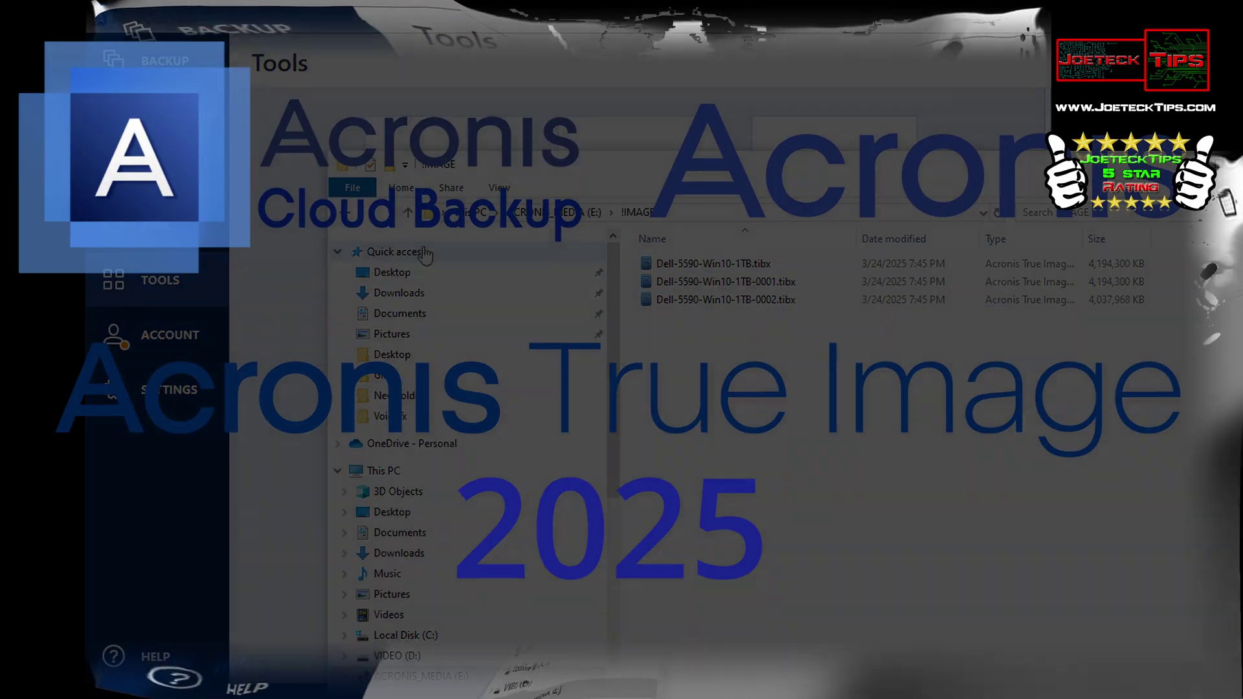